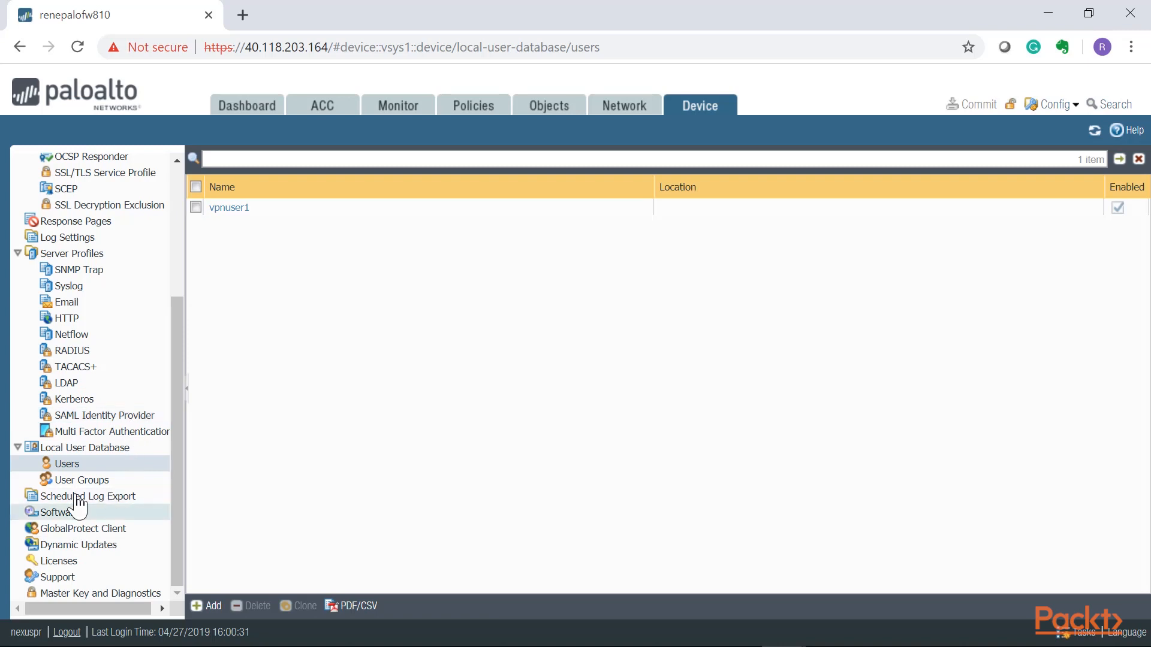
Review the local user groups, and start a new authentication profile named GlobalProtect-AuthProfile.
left_click(78, 480)
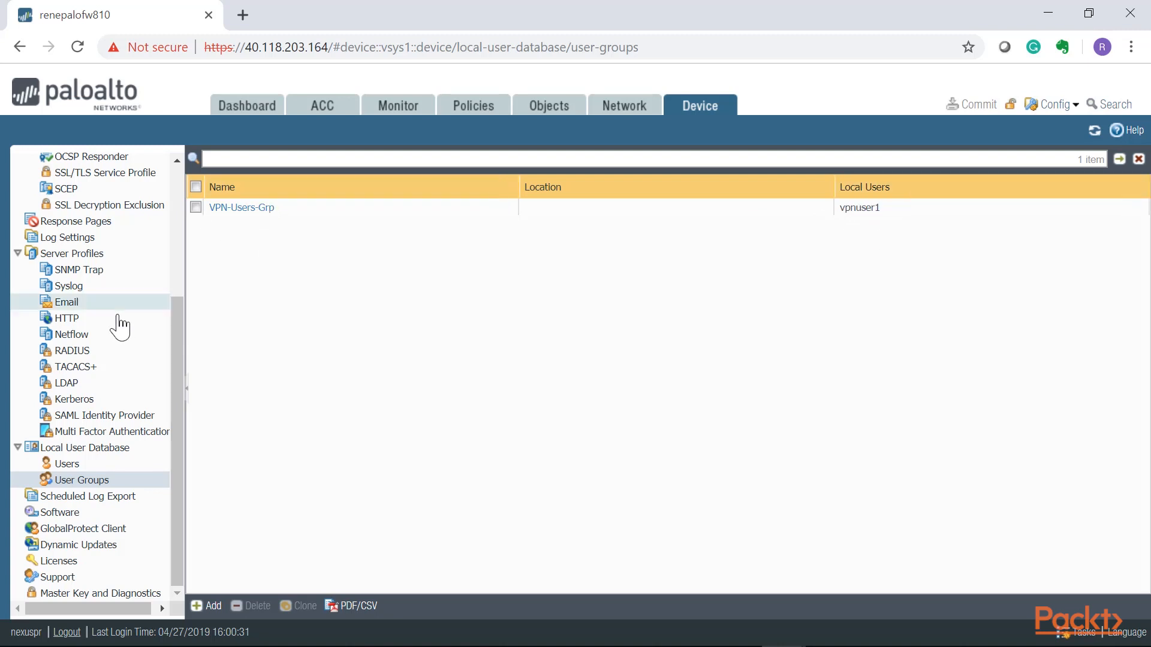
scroll(157, 397, "up", 2)
scroll(157, 397, "up", 2)
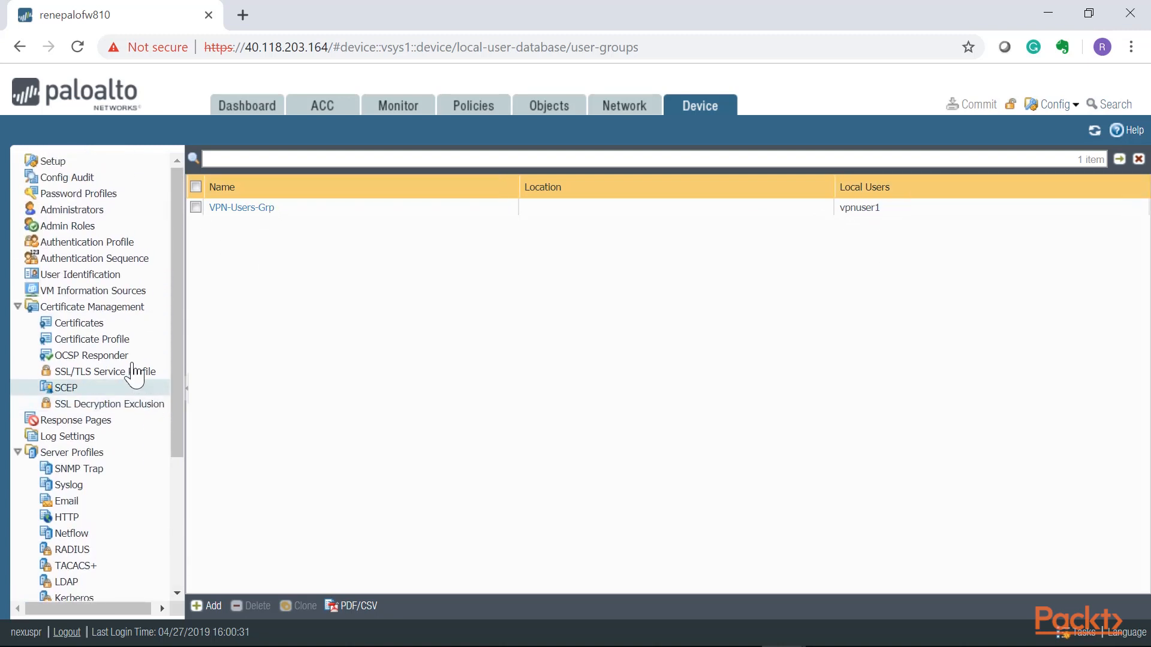
left_click(87, 242)
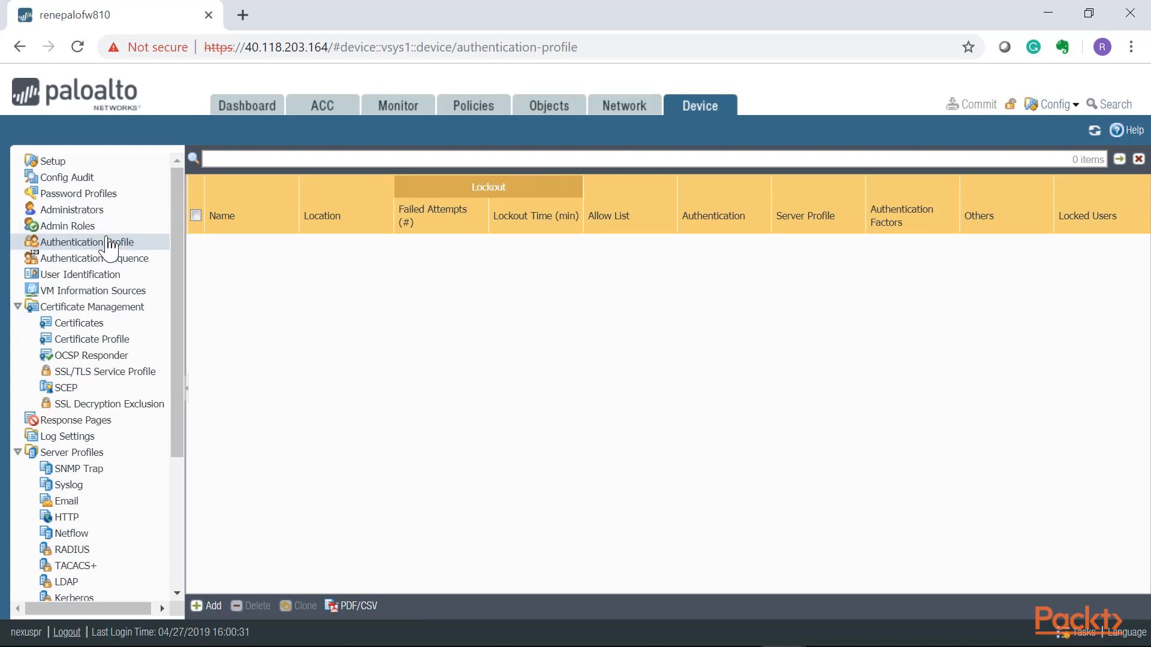
left_click(210, 606)
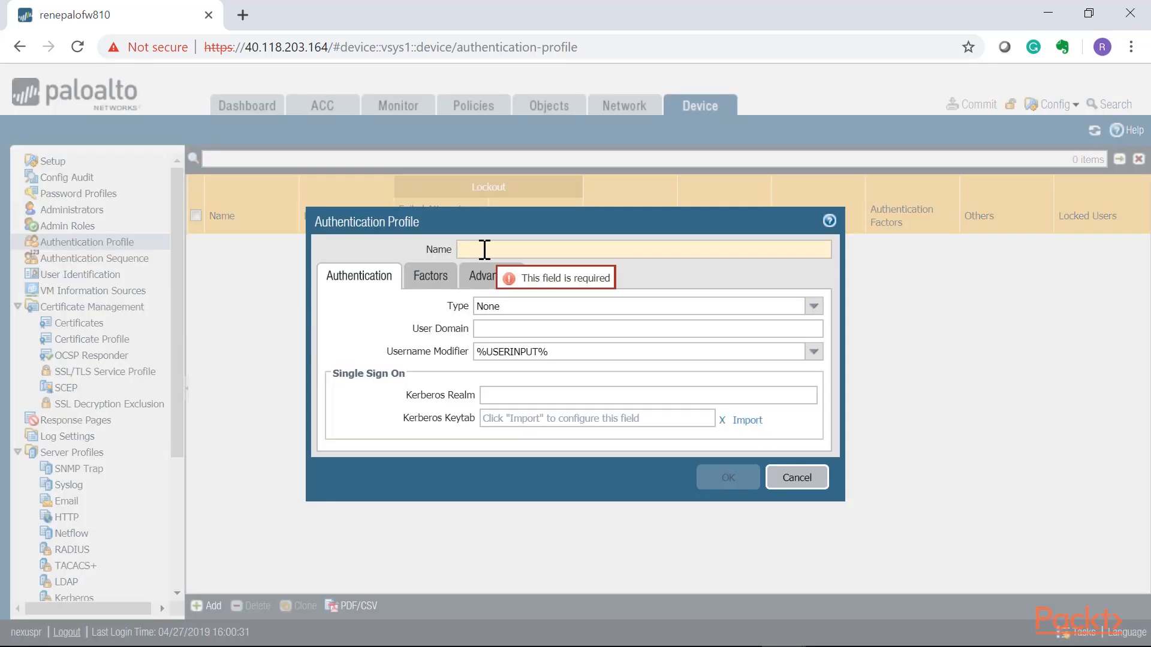
left_click_drag(472, 218, 399, 224)
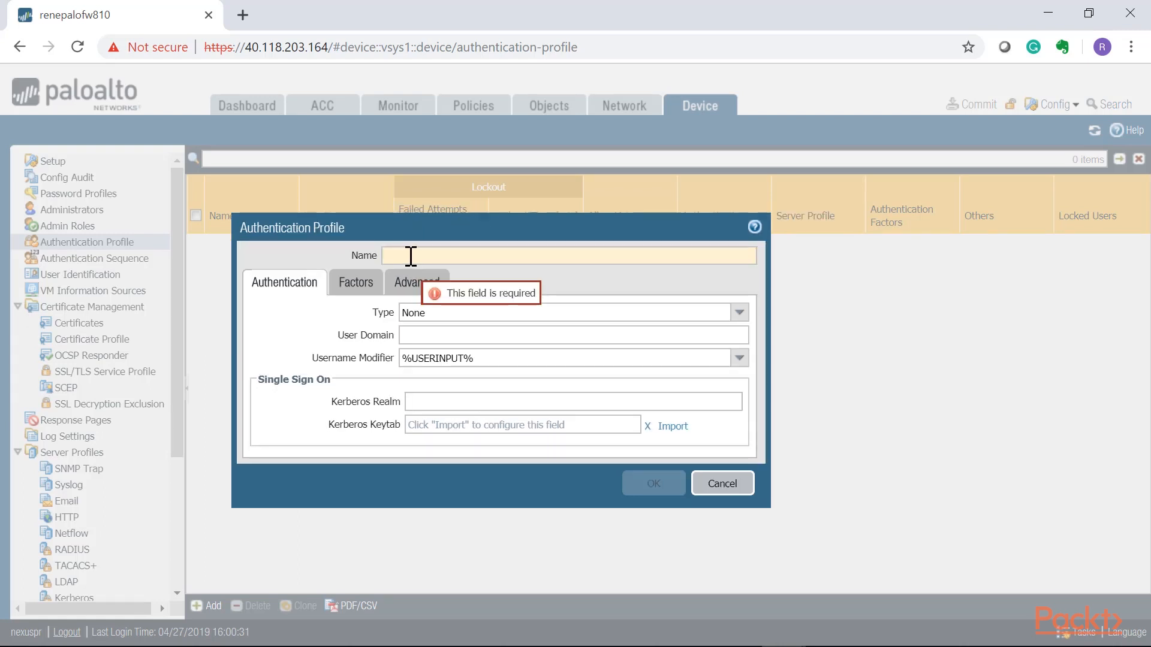
type("GlobalProtect-AuthProfile")
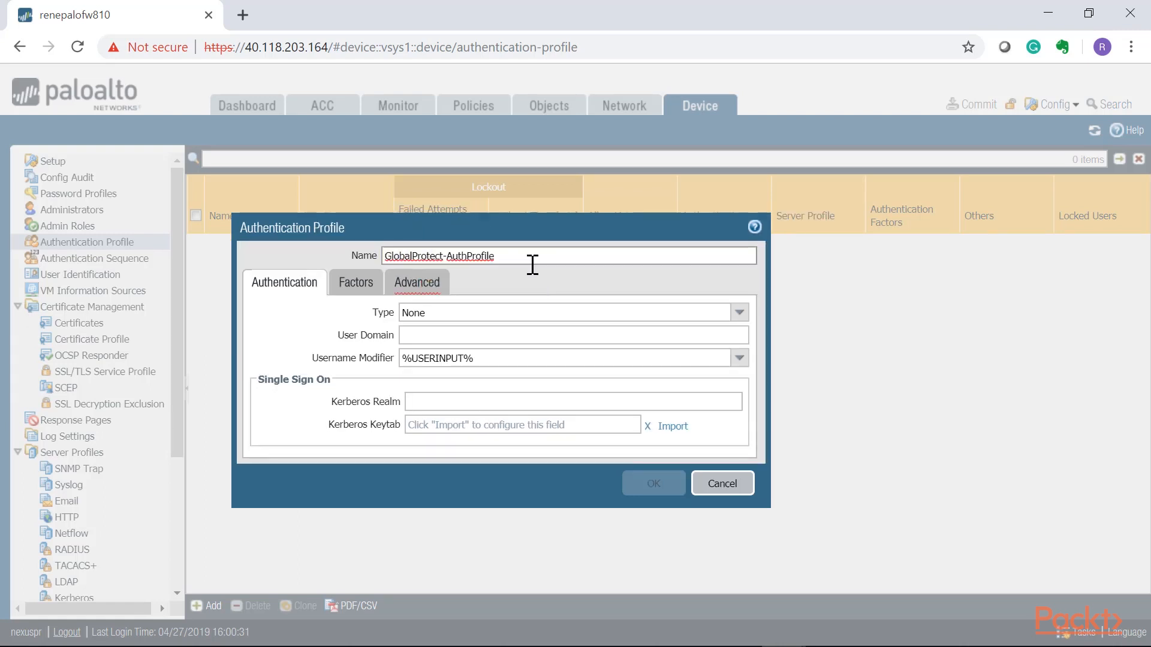
left_click_drag(532, 258, 347, 278)
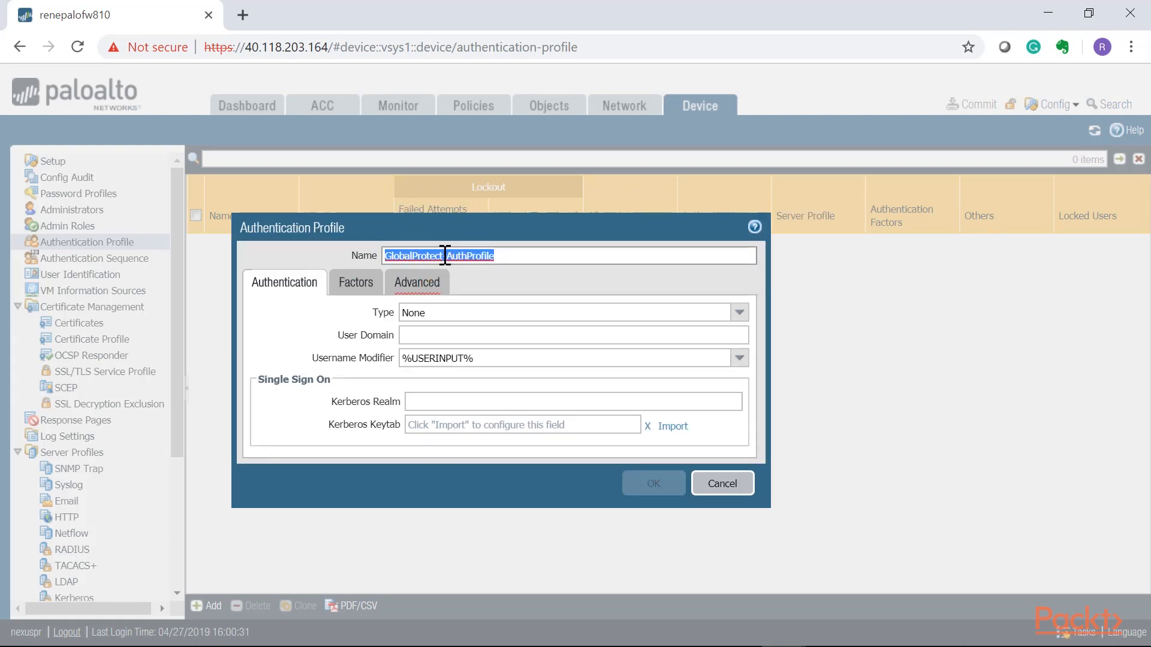
Set the authentication profile's type to Local Database.
left_click(739, 314)
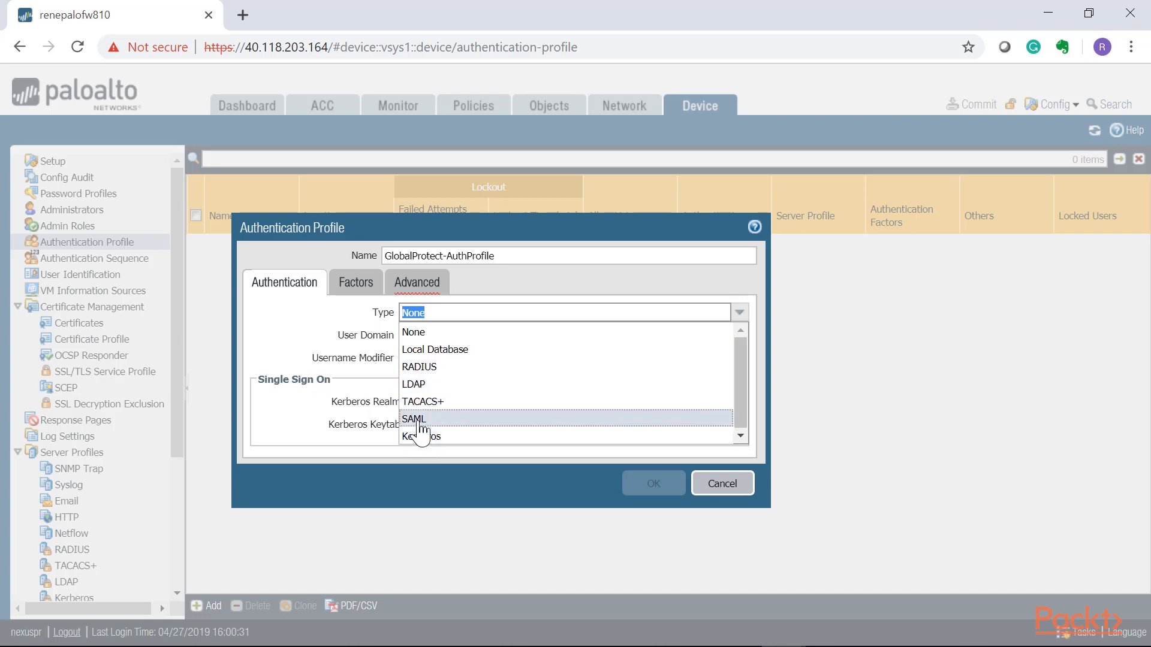
left_click(432, 350)
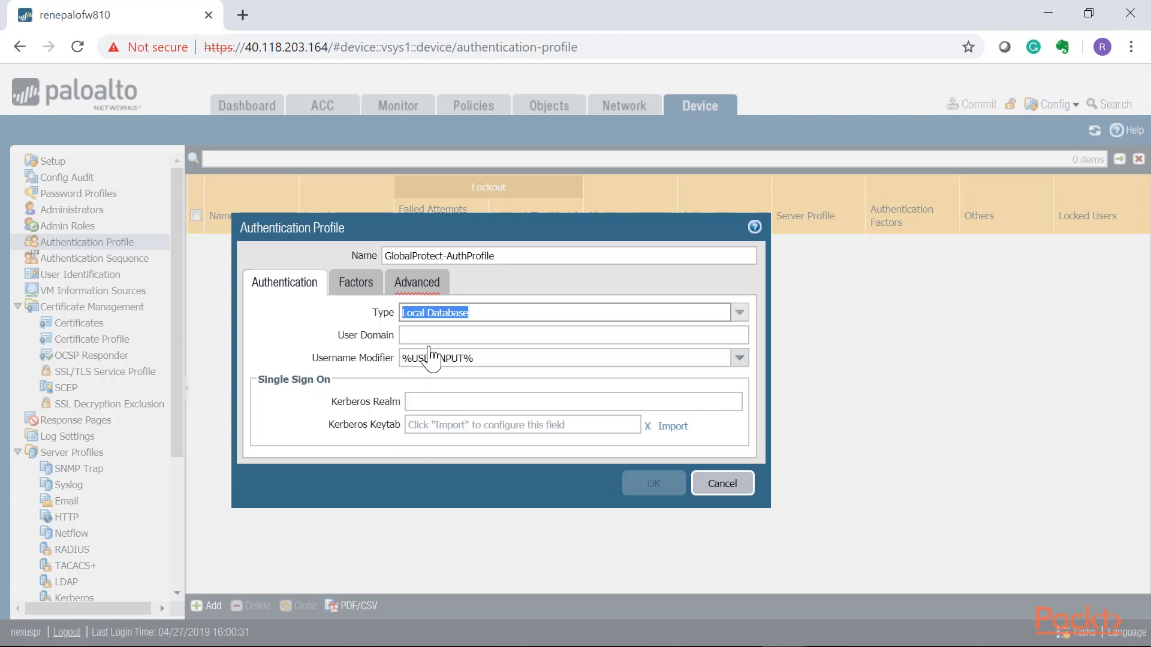
left_click(447, 336)
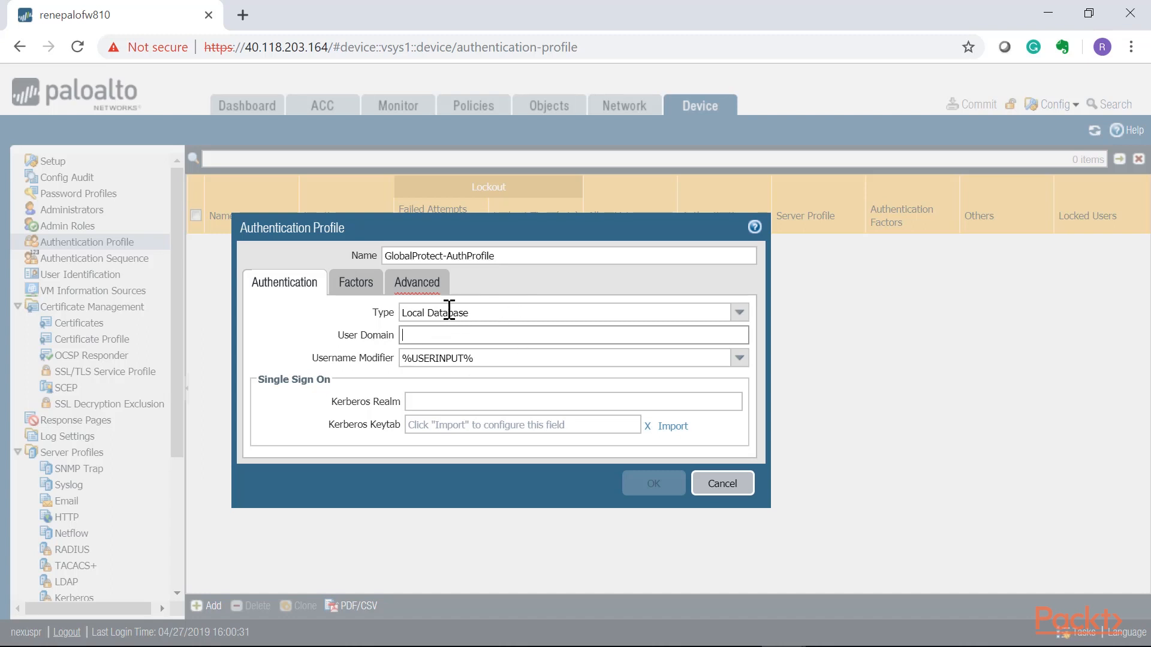
left_click(482, 357)
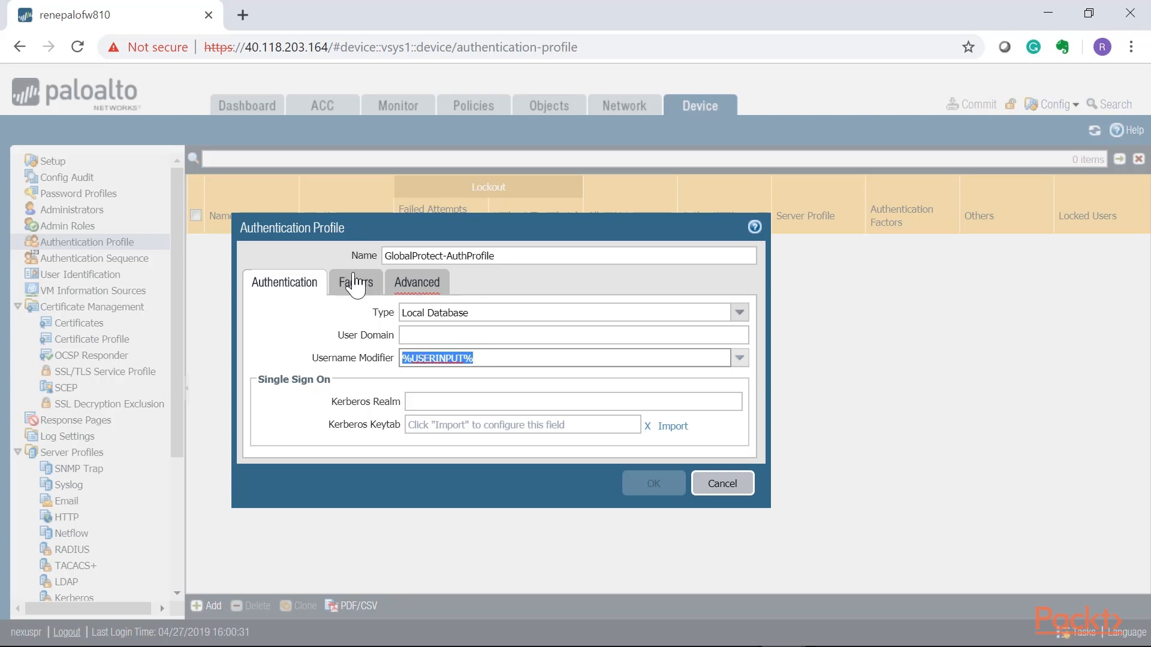
Add VPN-Users-Grp to the authentication profile's allow list and save the profile.
left_click(420, 284)
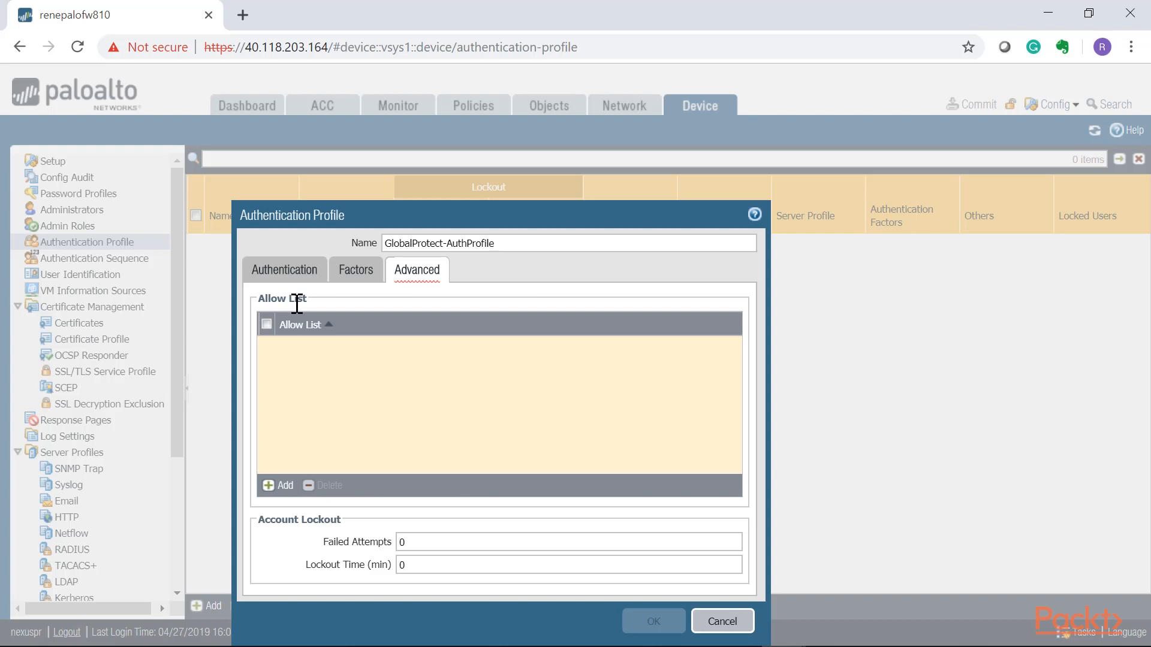
left_click(280, 486)
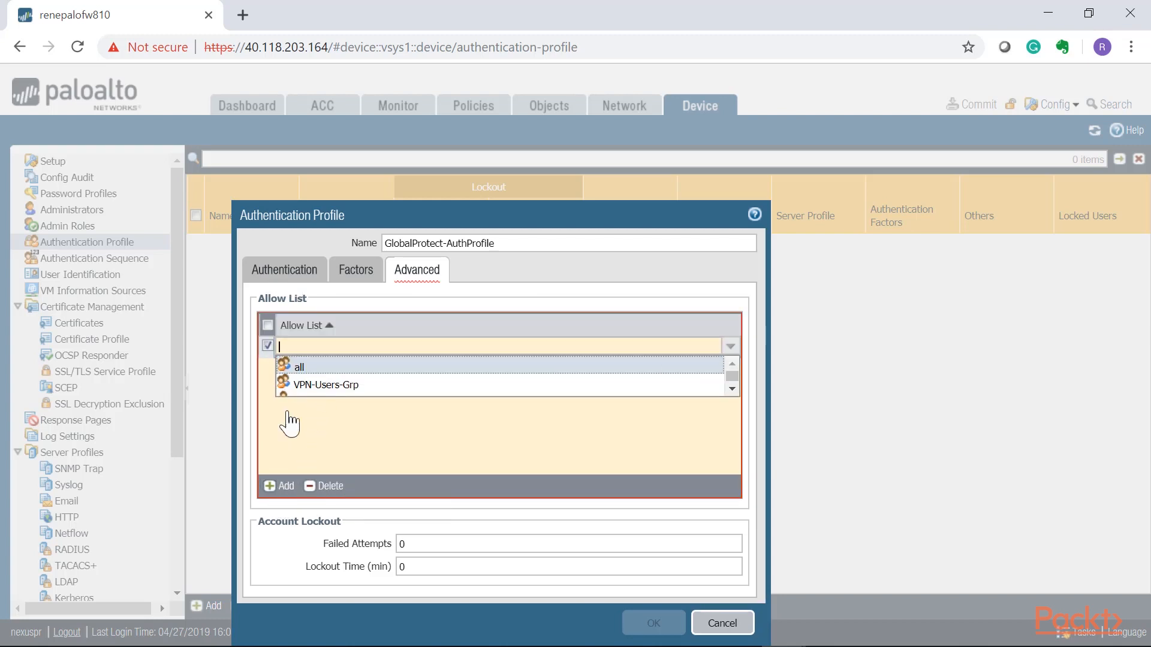
left_click(322, 384)
left_click(321, 386)
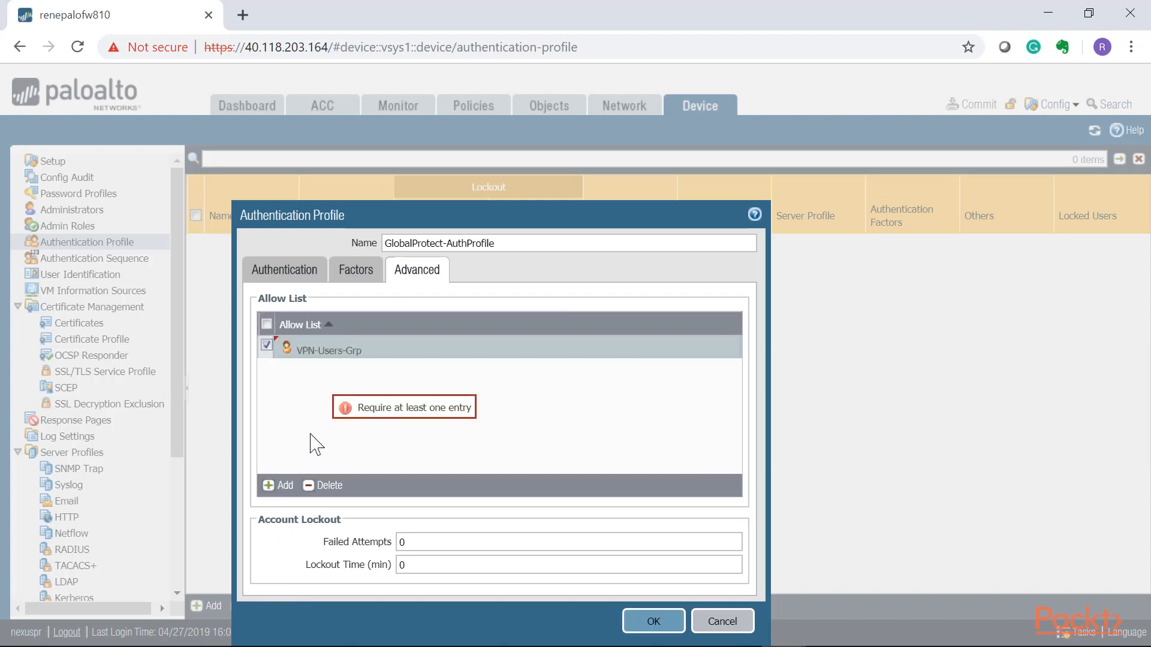
left_click(654, 620)
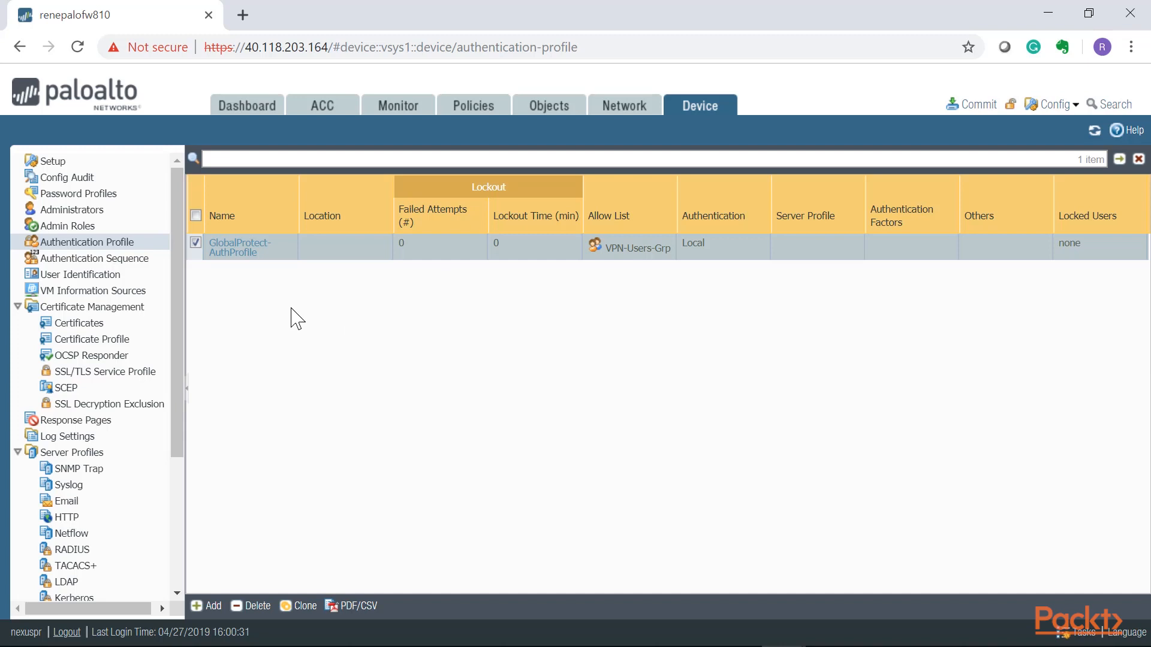
Start generating a local device certificate named Global Protect VPN Cert with the common name remote.company.com.
left_click(74, 327)
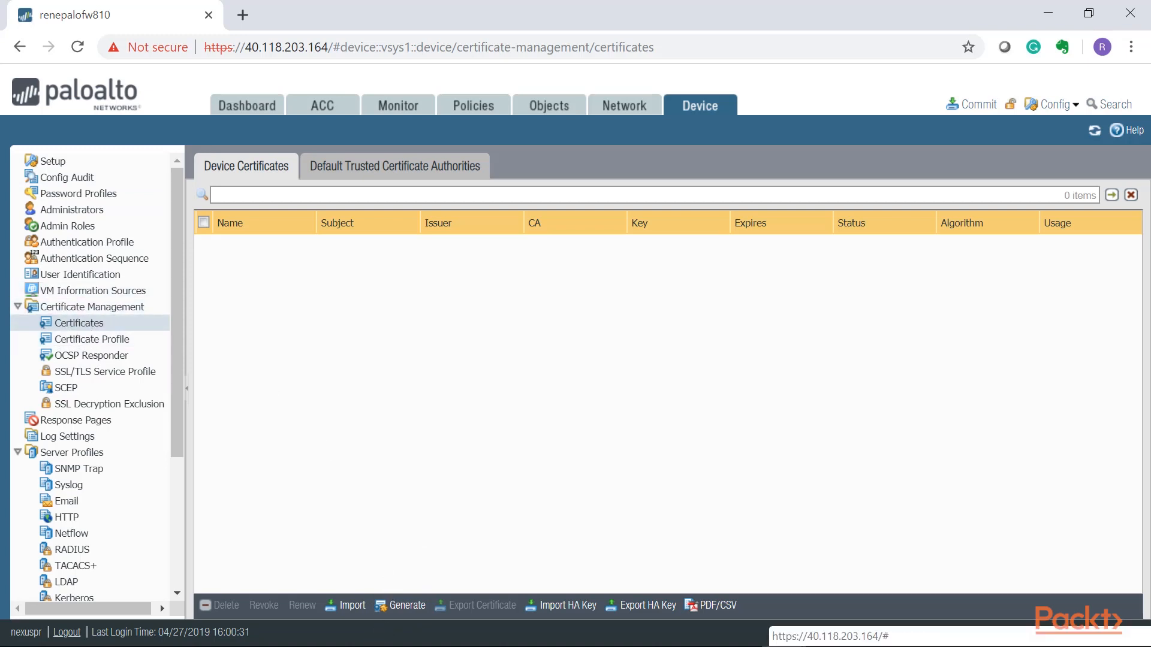
left_click(399, 605)
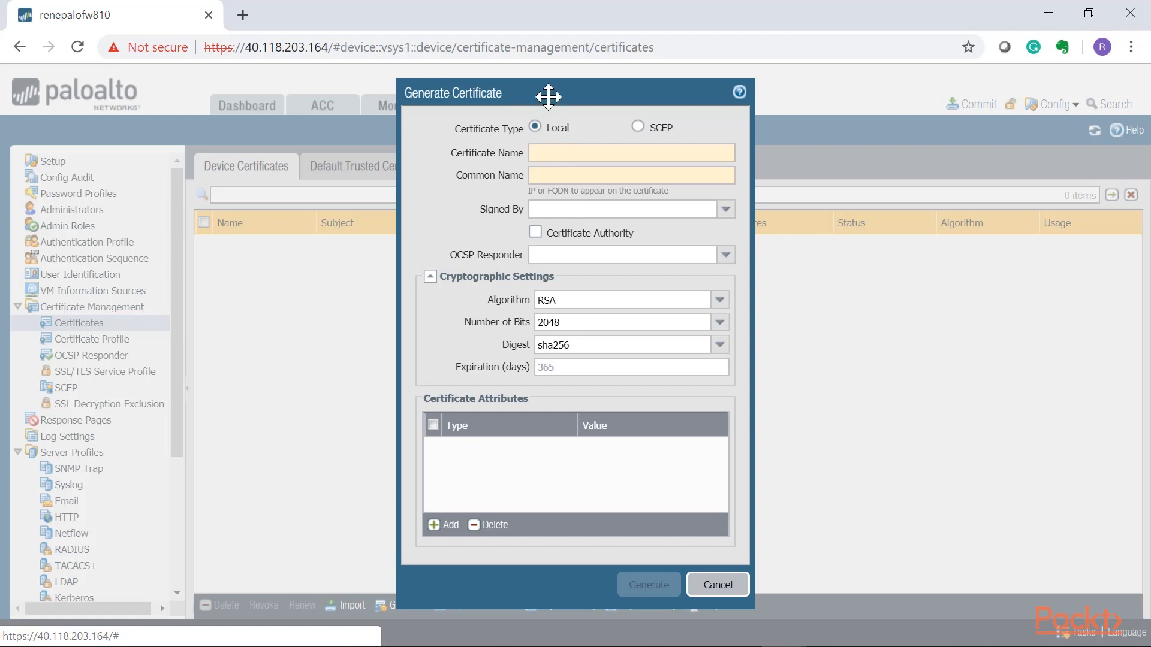
left_click_drag(548, 96, 362, 92)
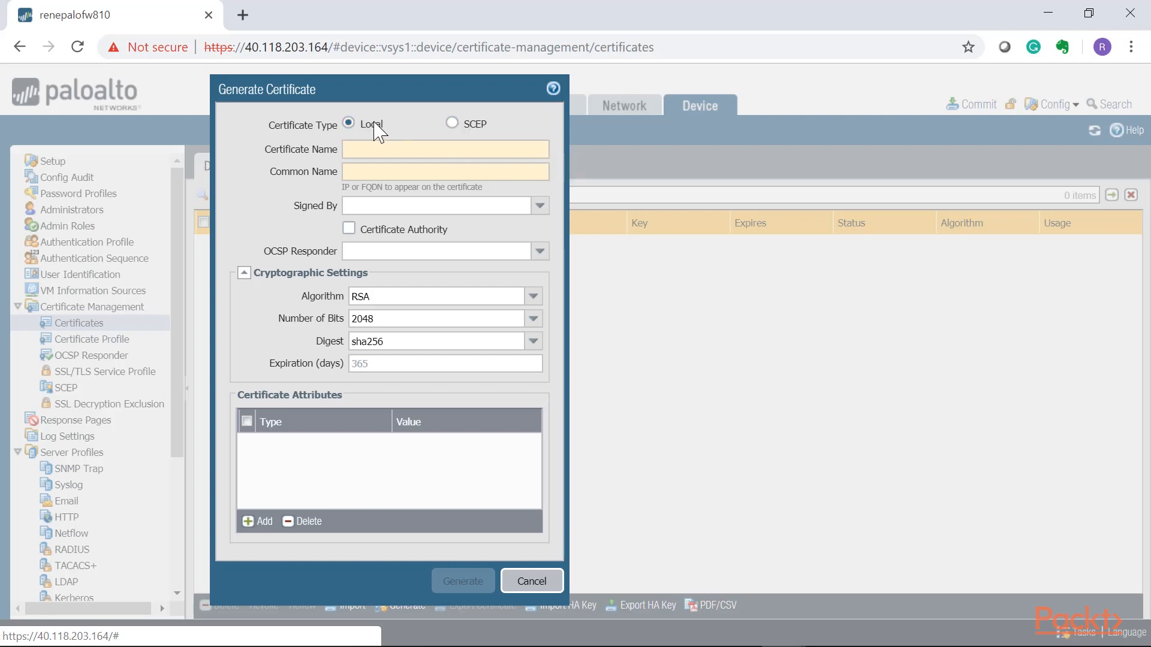
left_click(380, 149)
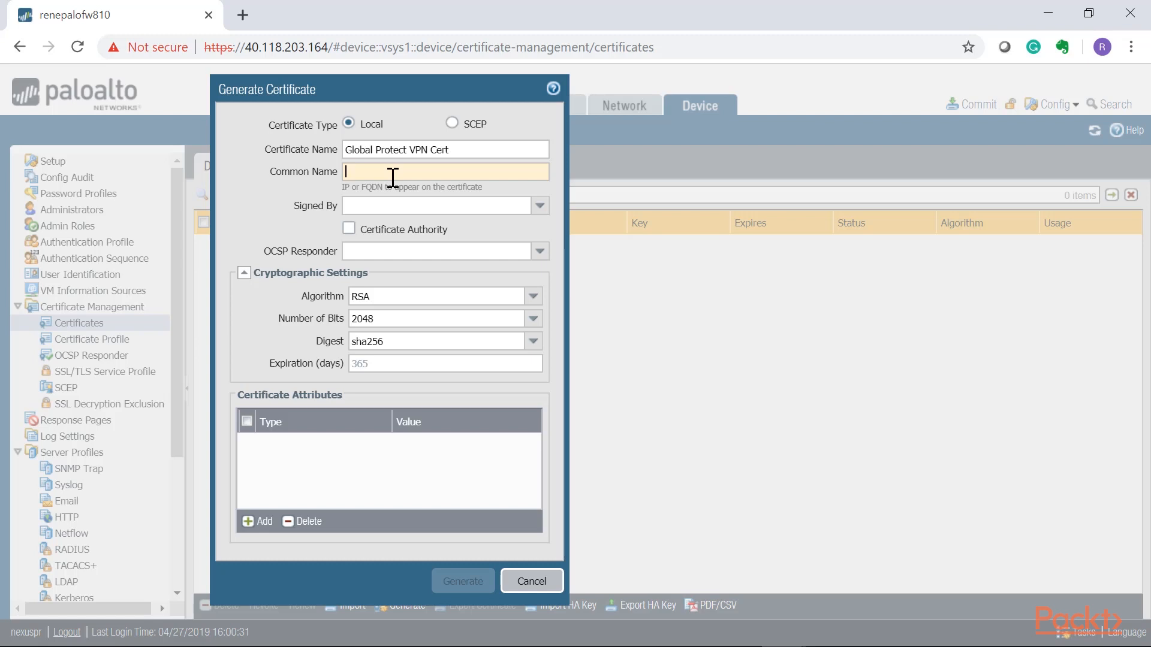
type("remote.company.com")
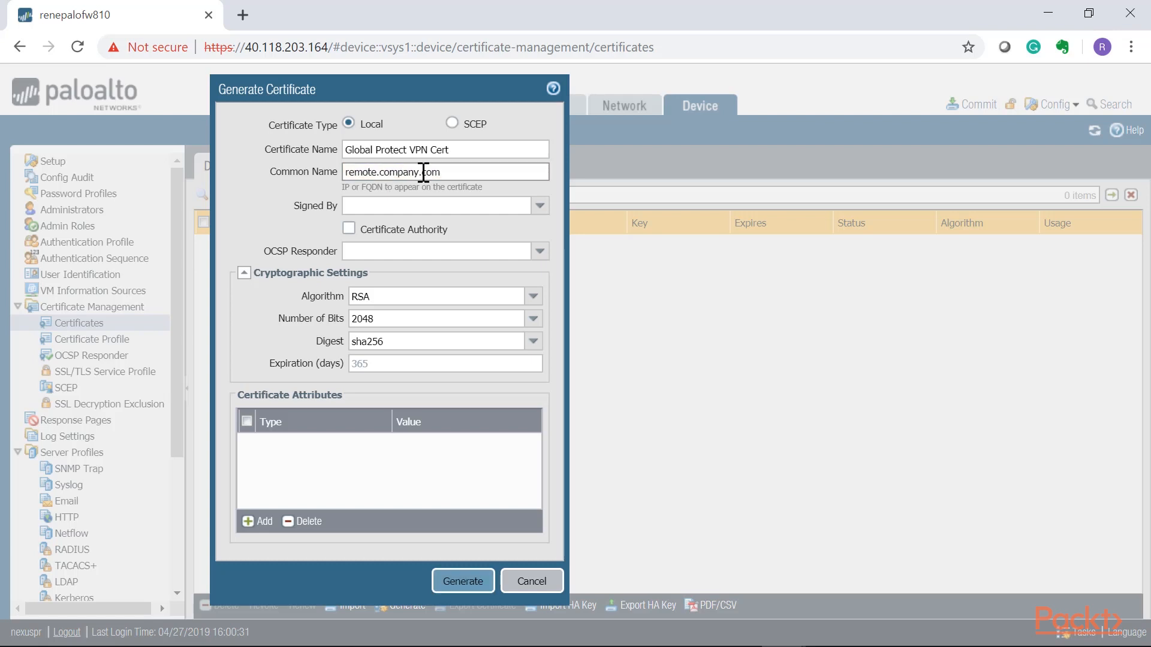
left_click_drag(447, 172, 316, 179)
left_click_drag(419, 172, 323, 178)
left_click(378, 172)
left_click_drag(452, 173, 333, 186)
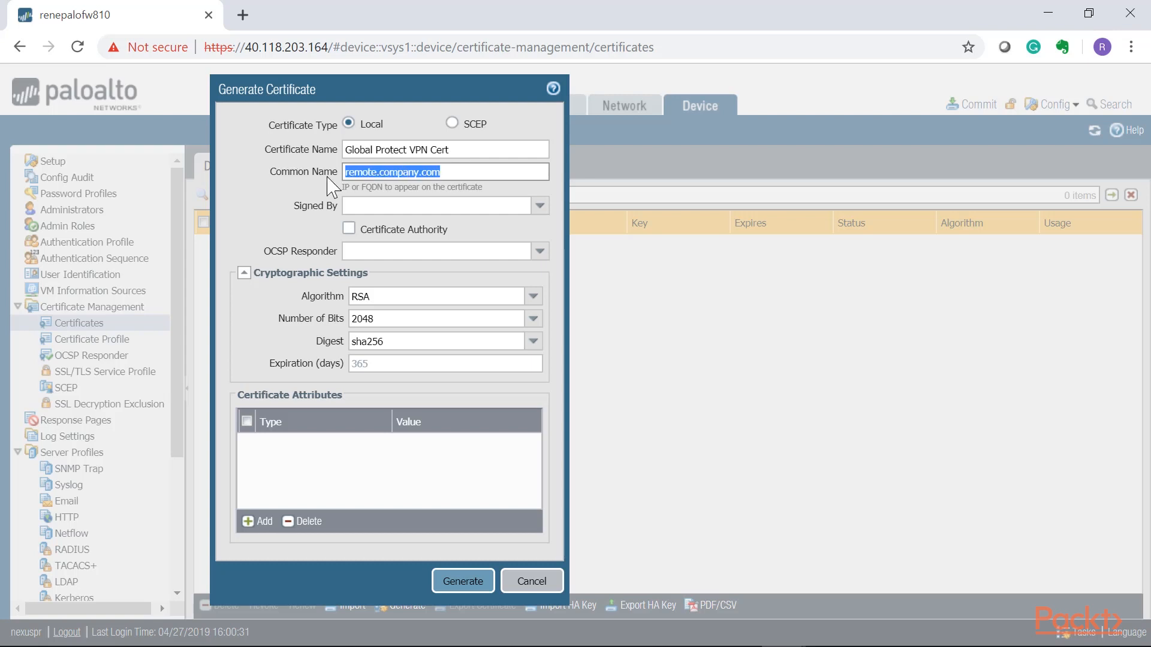
left_click(454, 172)
left_click_drag(453, 172, 322, 180)
Mark the new certificate as a Certificate Authority, and generate it with the default cryptographic settings.
left_click(348, 228)
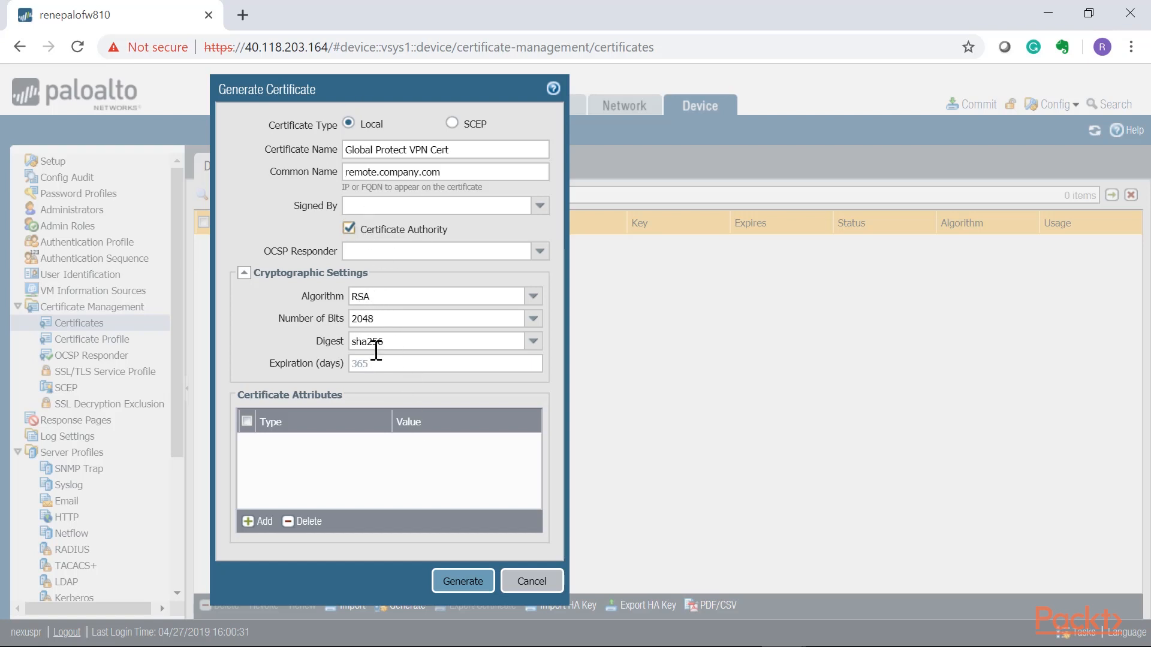
left_click(439, 323)
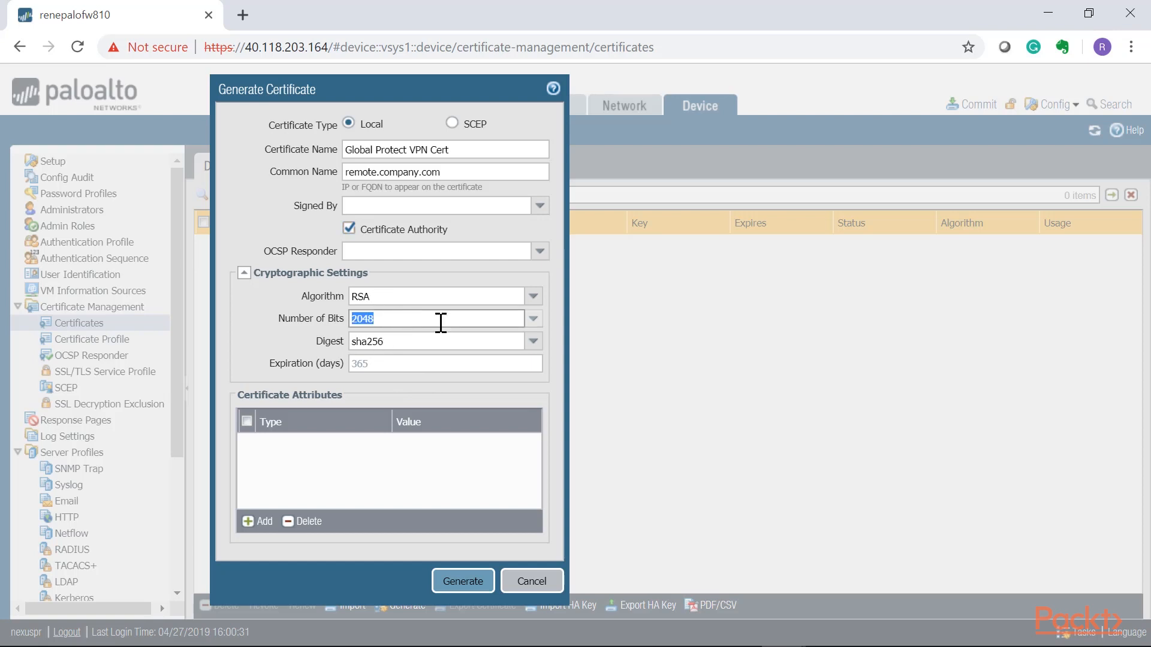
left_click(532, 323)
left_click(532, 323)
left_click(533, 341)
left_click(533, 341)
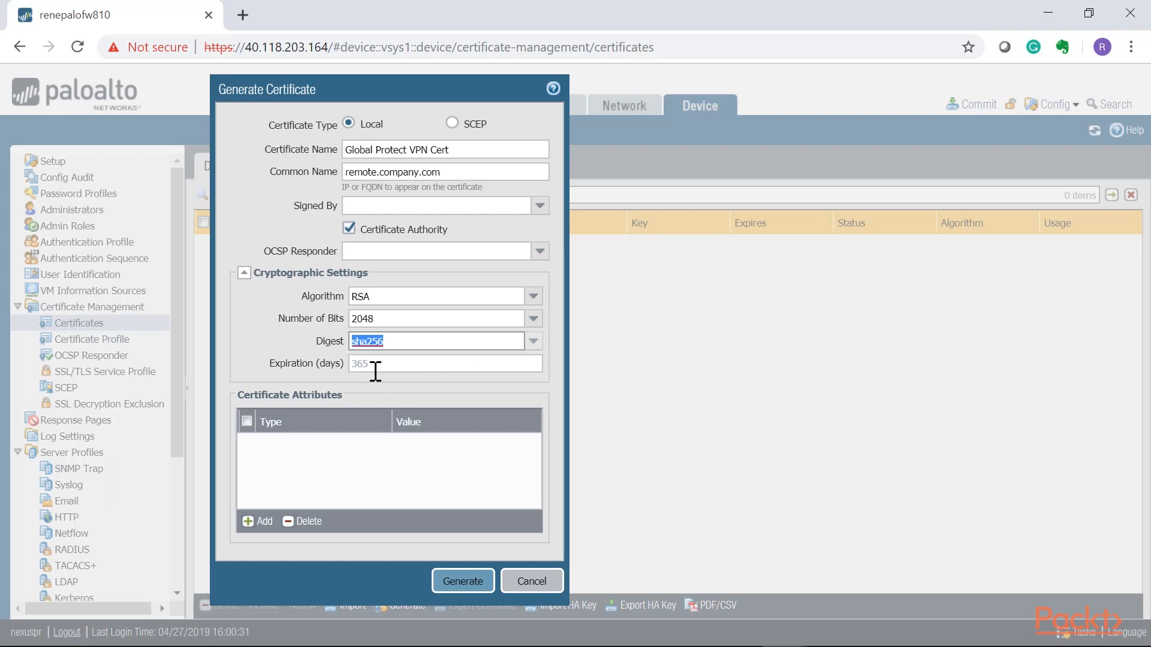
left_click(465, 580)
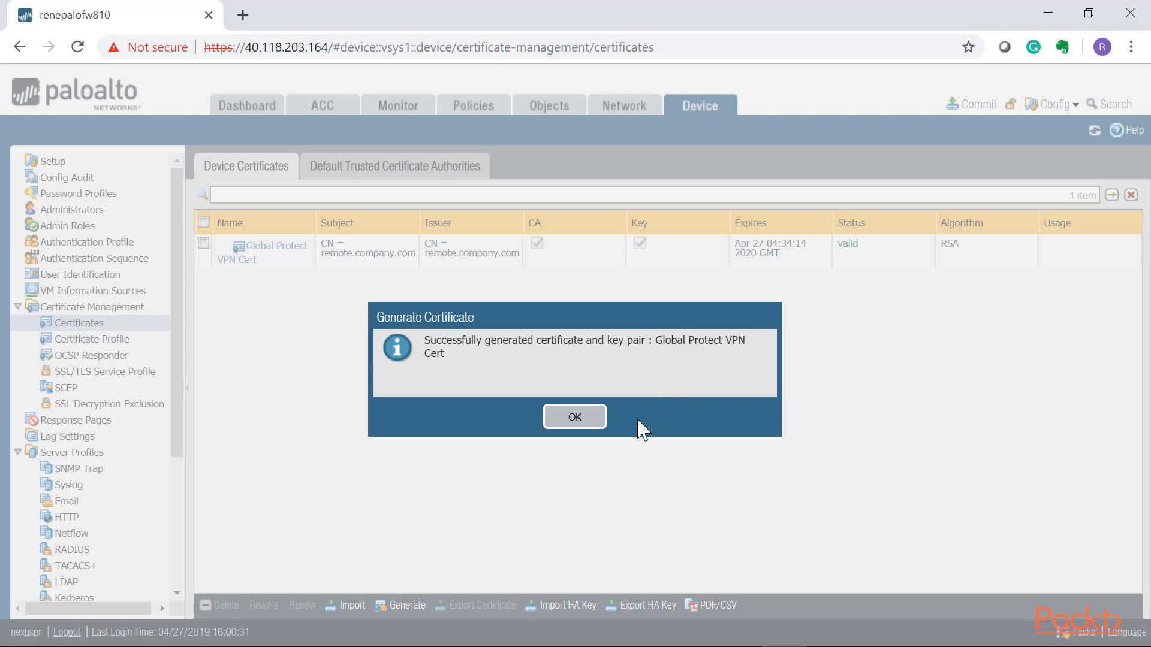
left_click(583, 422)
left_click(848, 247)
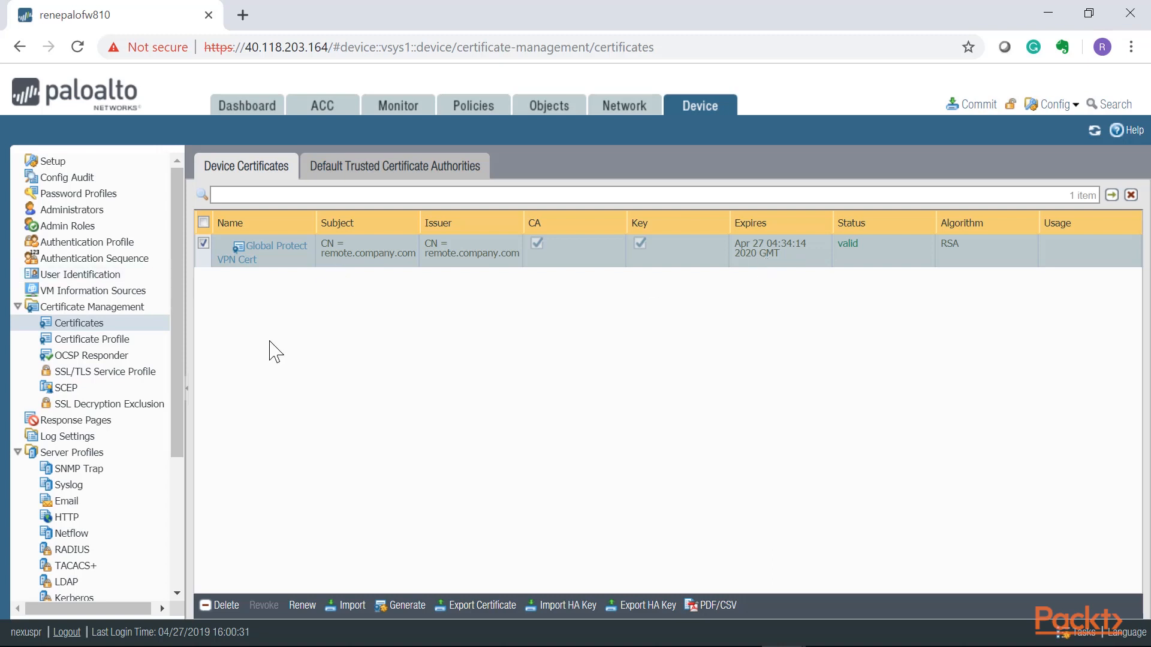
Start an SSL/TLS service profile named GlobalProtect-Portal-ServPrf that uses the certificate Global Protect VPN Cert.
left_click(143, 377)
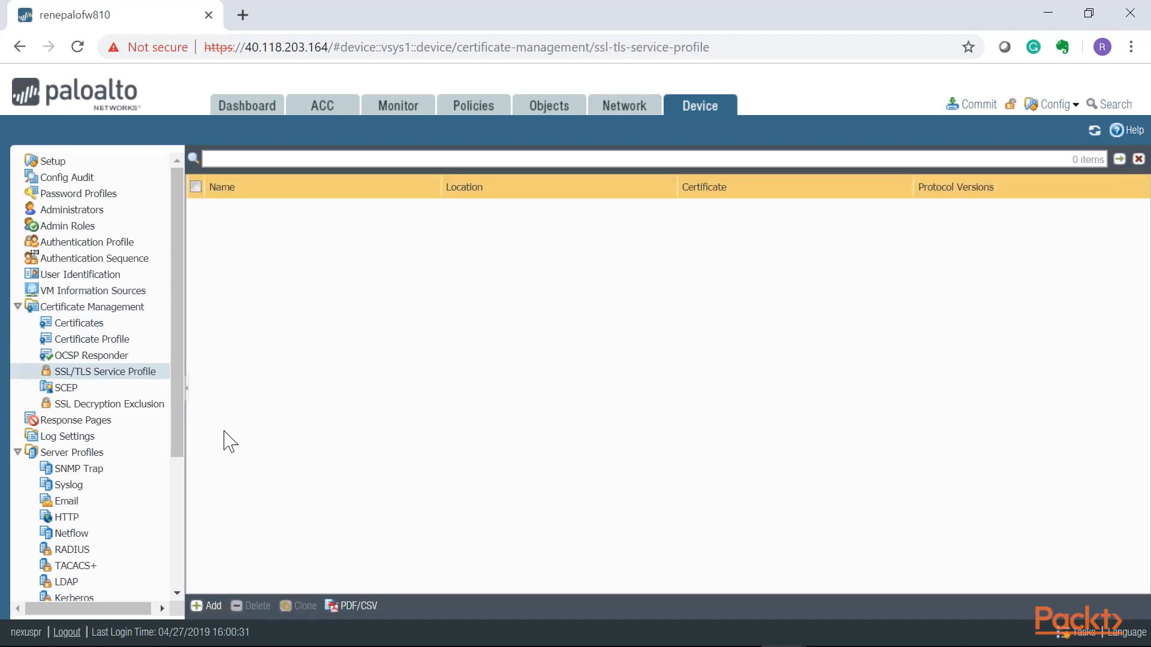
left_click(207, 606)
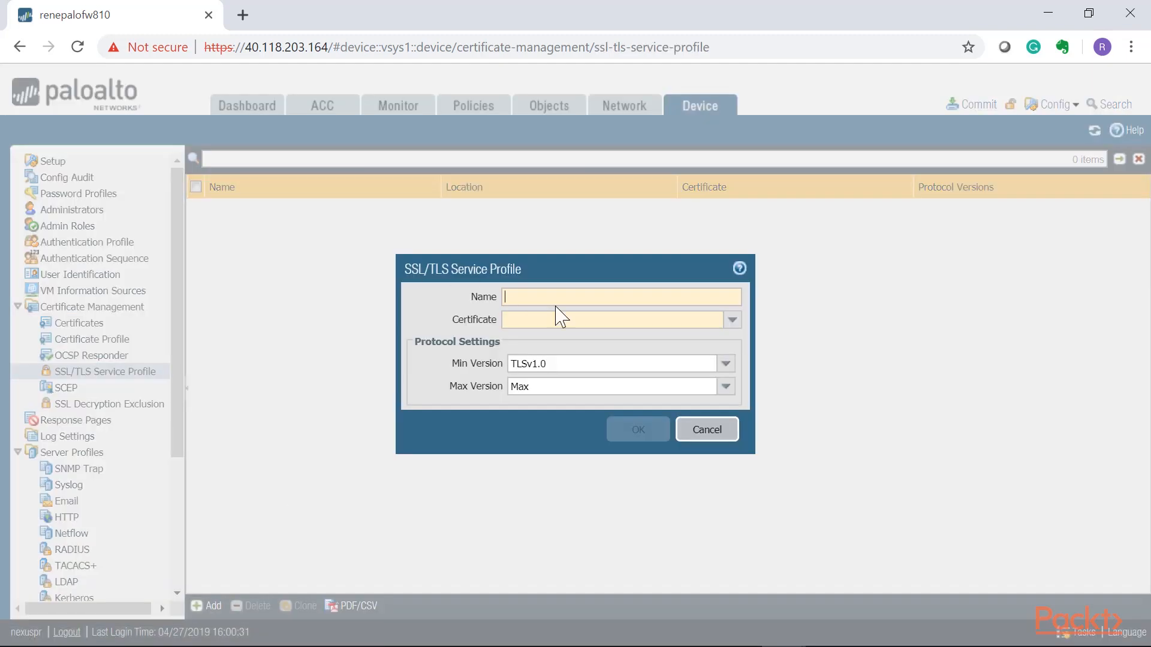
type("GlobalProtect-Portal-ServPrf")
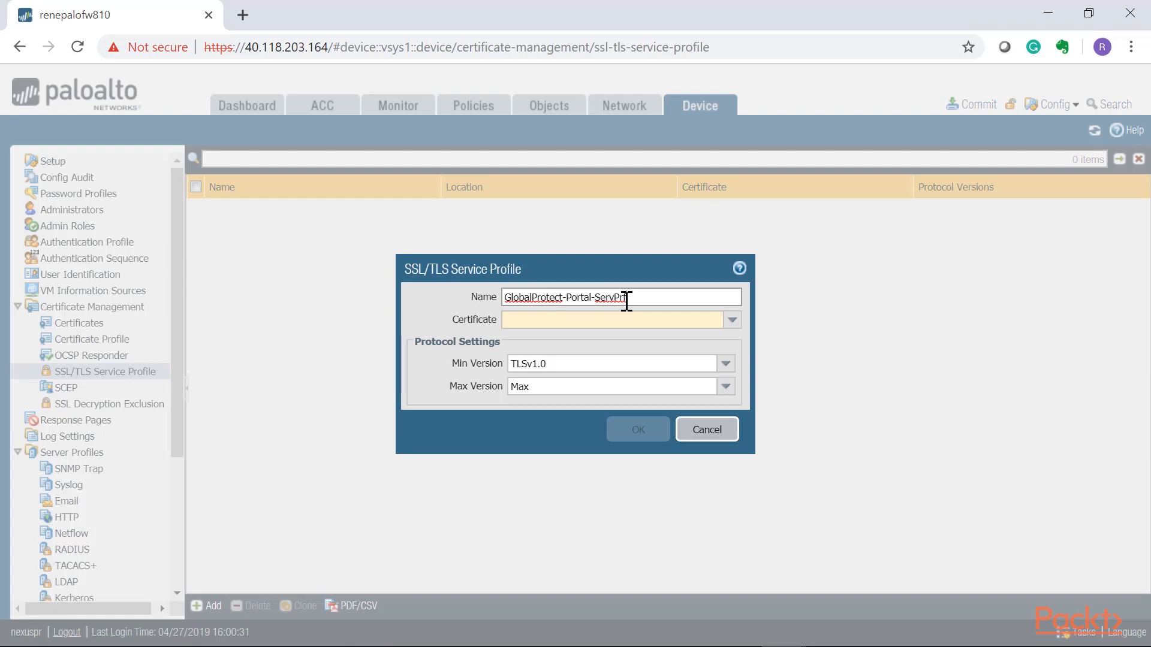
left_click_drag(626, 297, 608, 297)
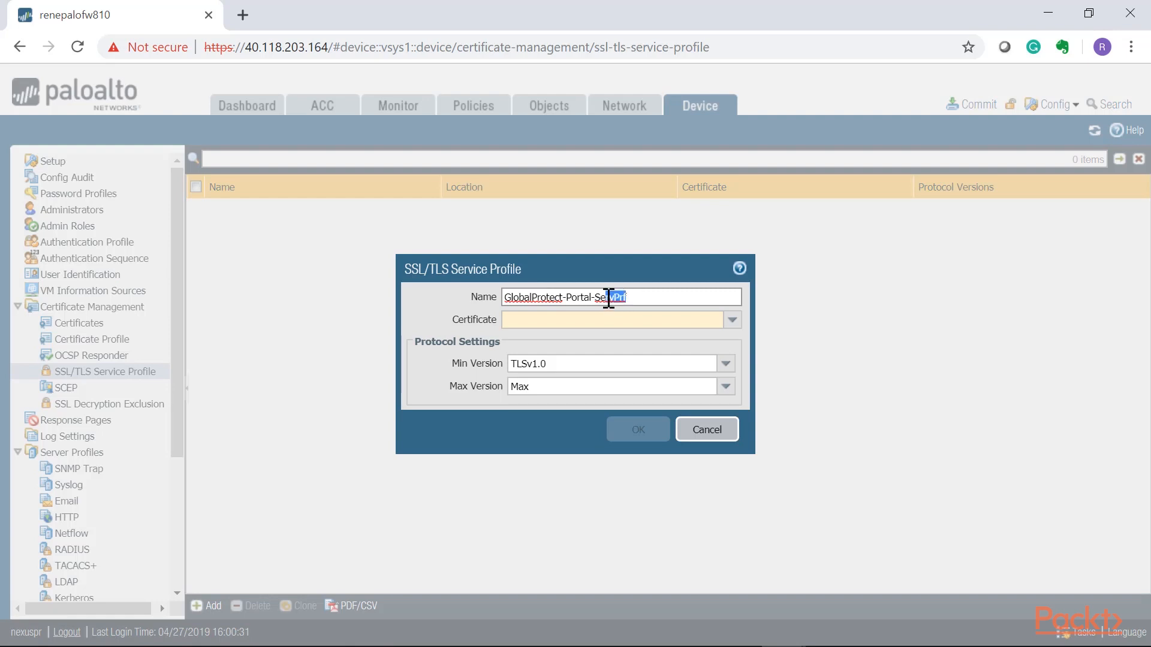
left_click(732, 320)
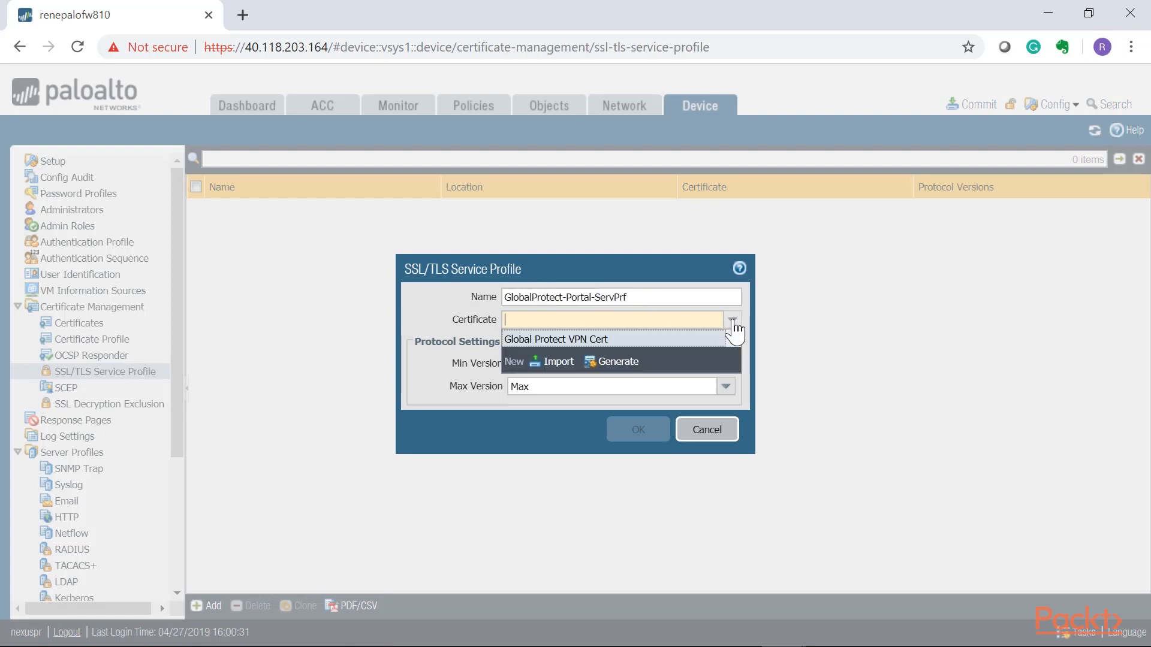
left_click(576, 341)
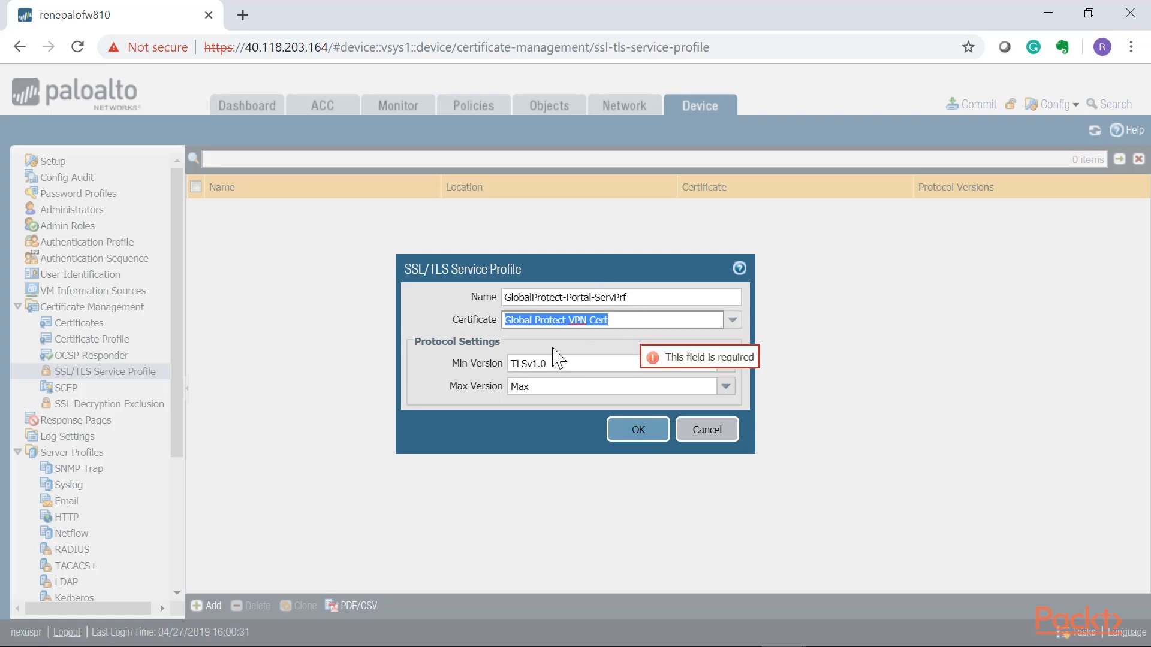
Set the SSL/TLS service profile's minimum version to TLSv1.1, keep the maximum version at Max, and save the profile.
left_click(446, 363)
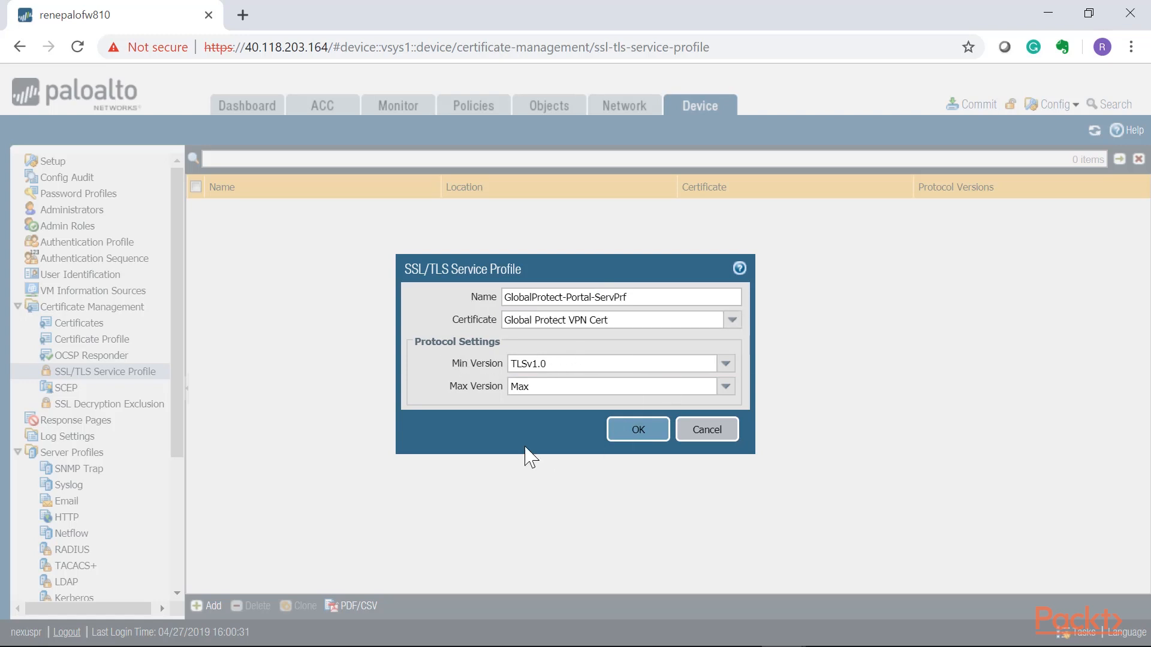
left_click(728, 366)
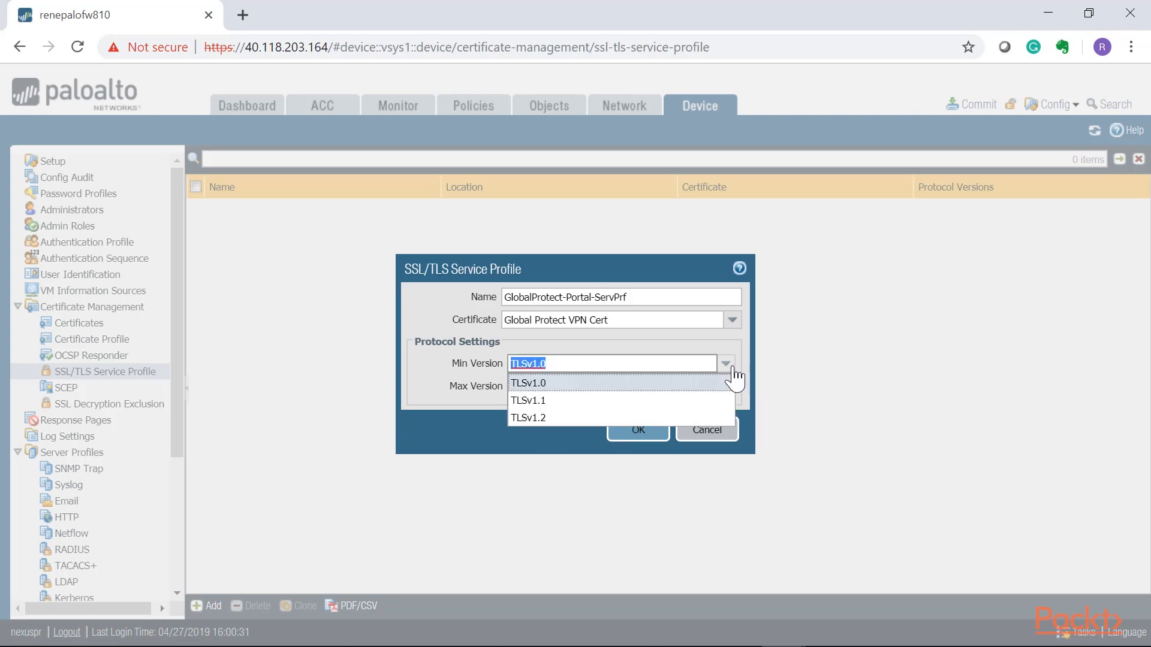
left_click(554, 400)
left_click(726, 391)
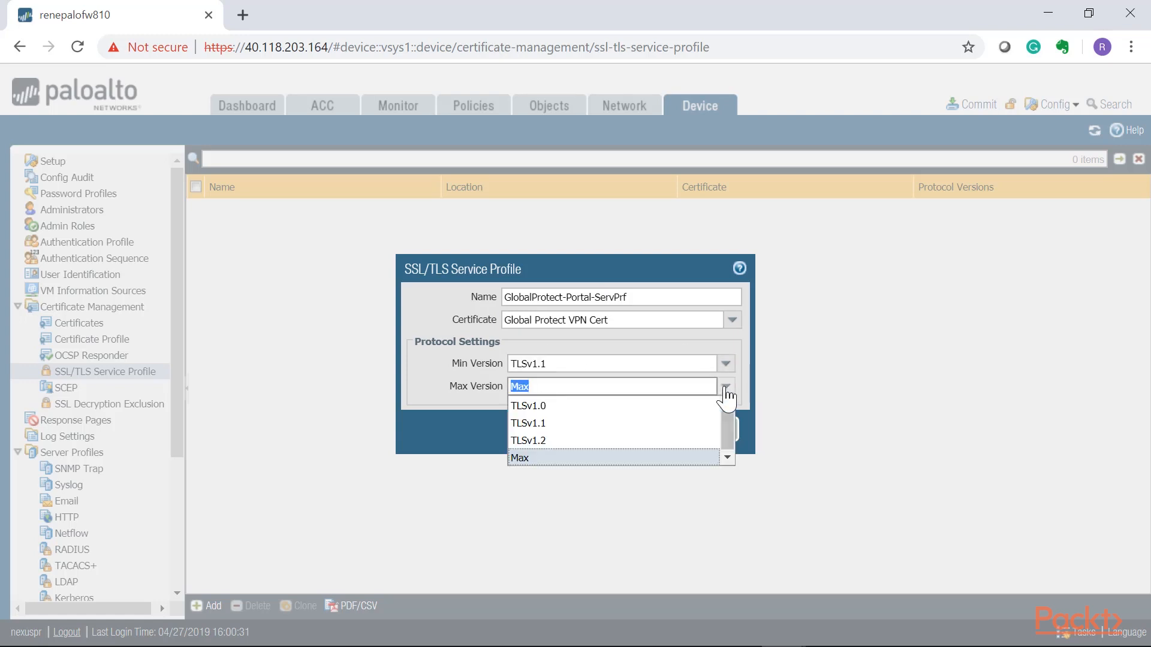
left_click(726, 390)
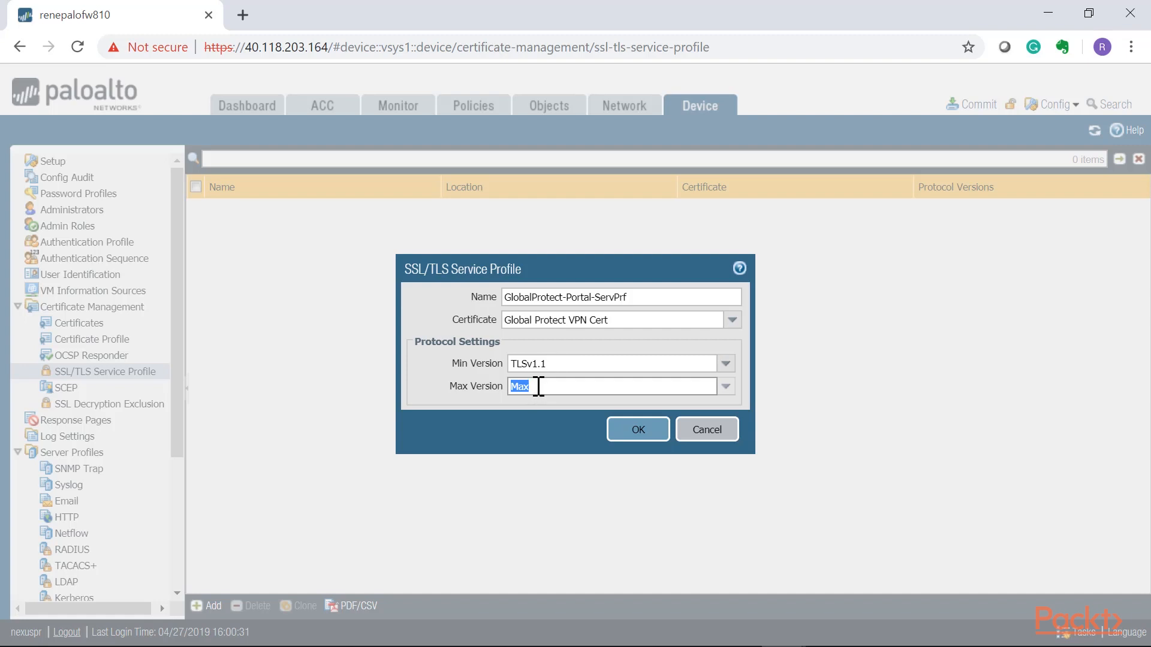
left_click(631, 431)
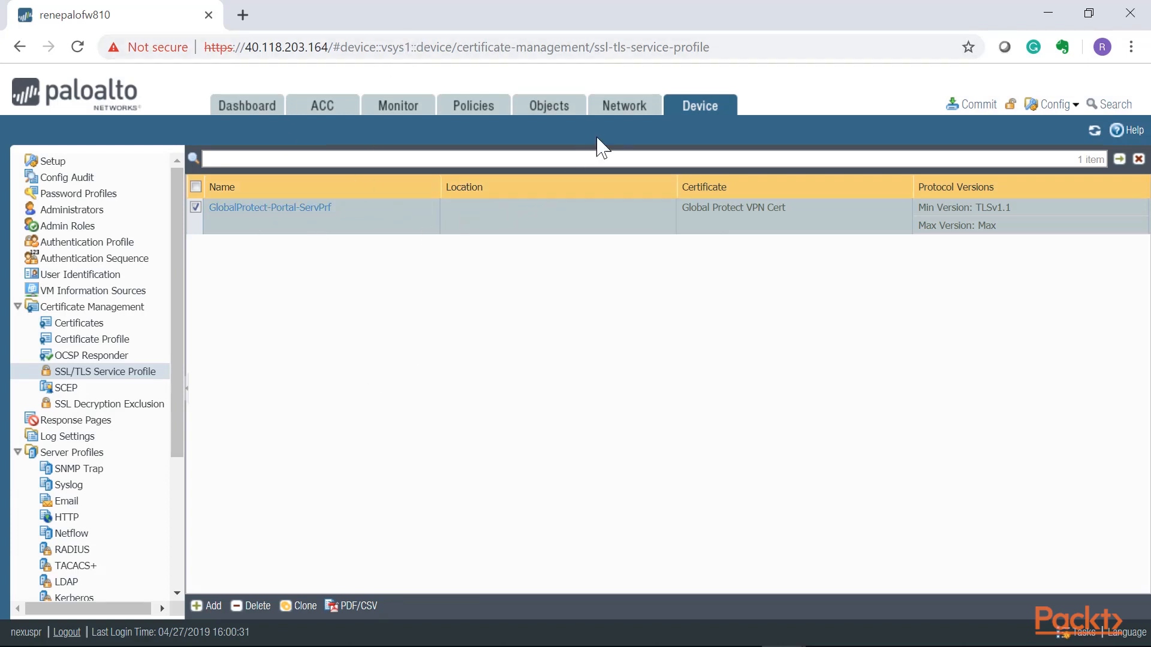
Start a new GlobalProtect portal named GlobalProtect-Portal-VPN on the interface ethernet1/1.
left_click(617, 113)
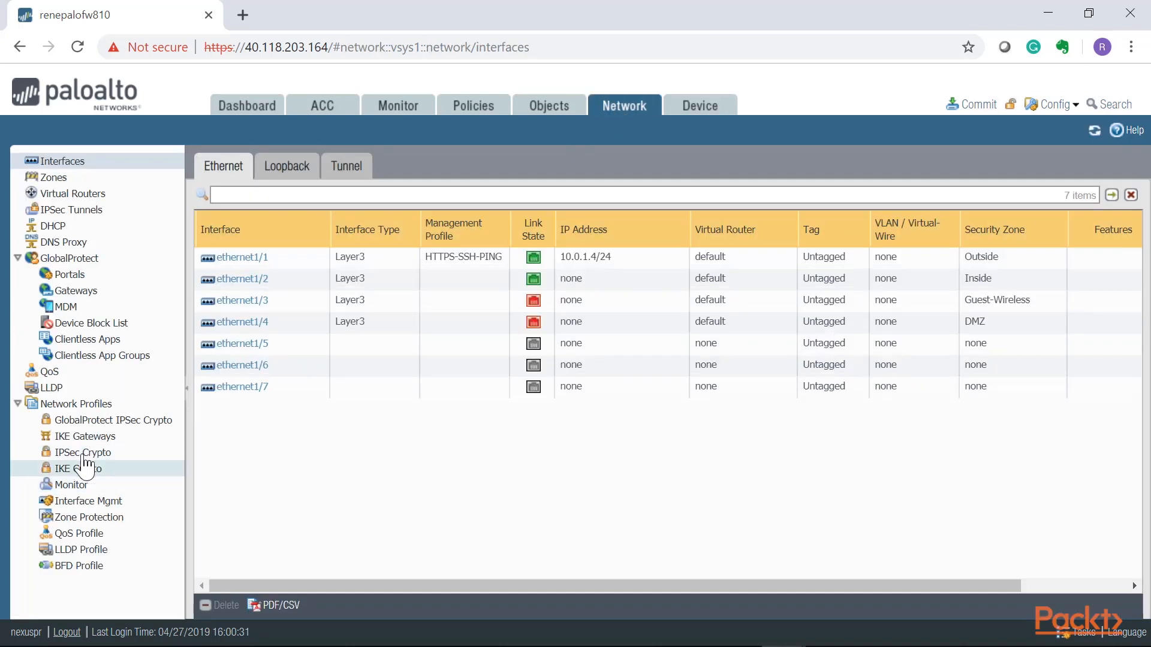
left_click(69, 275)
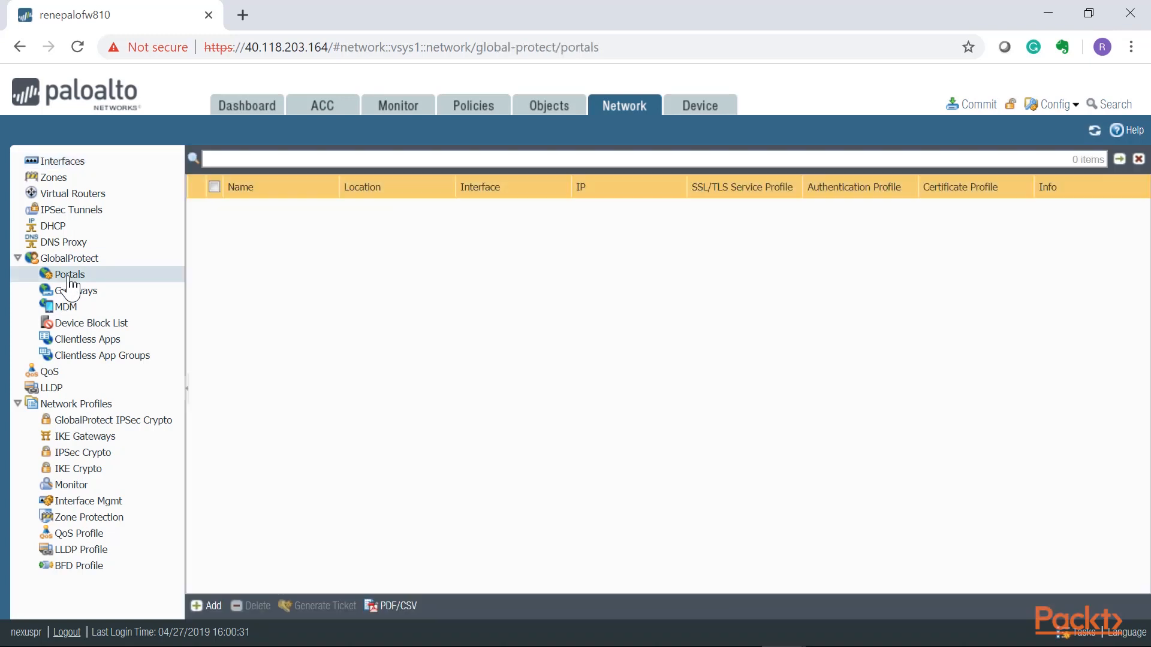
left_click(213, 606)
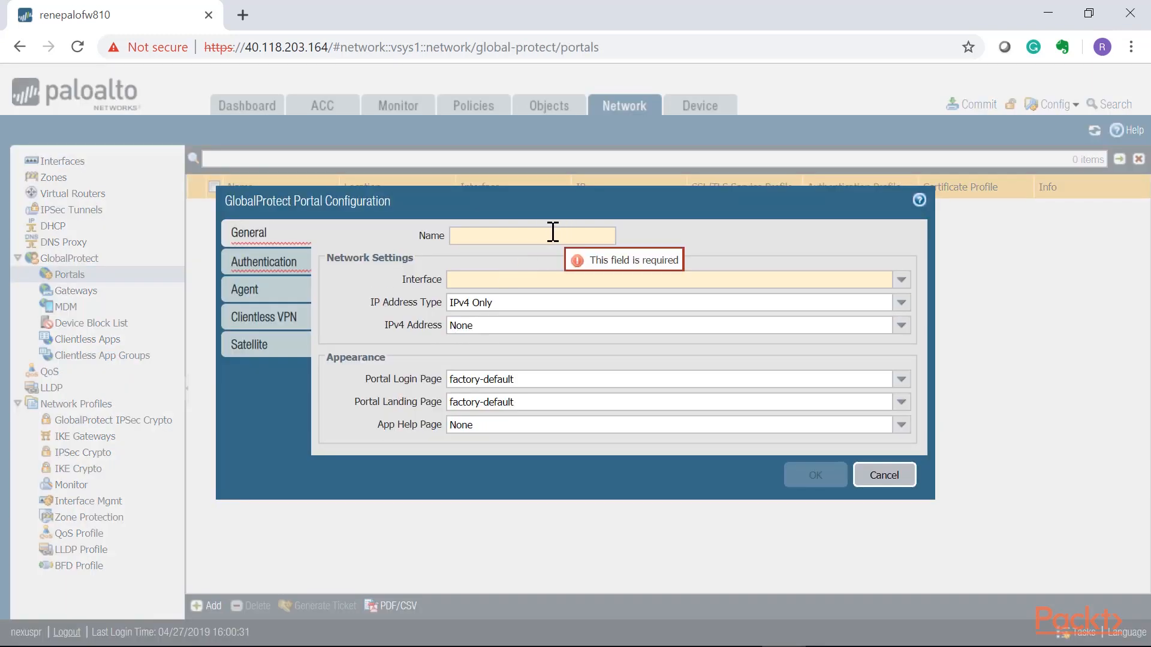
left_click(553, 234)
type("GlobalProtect-Portal-VPN")
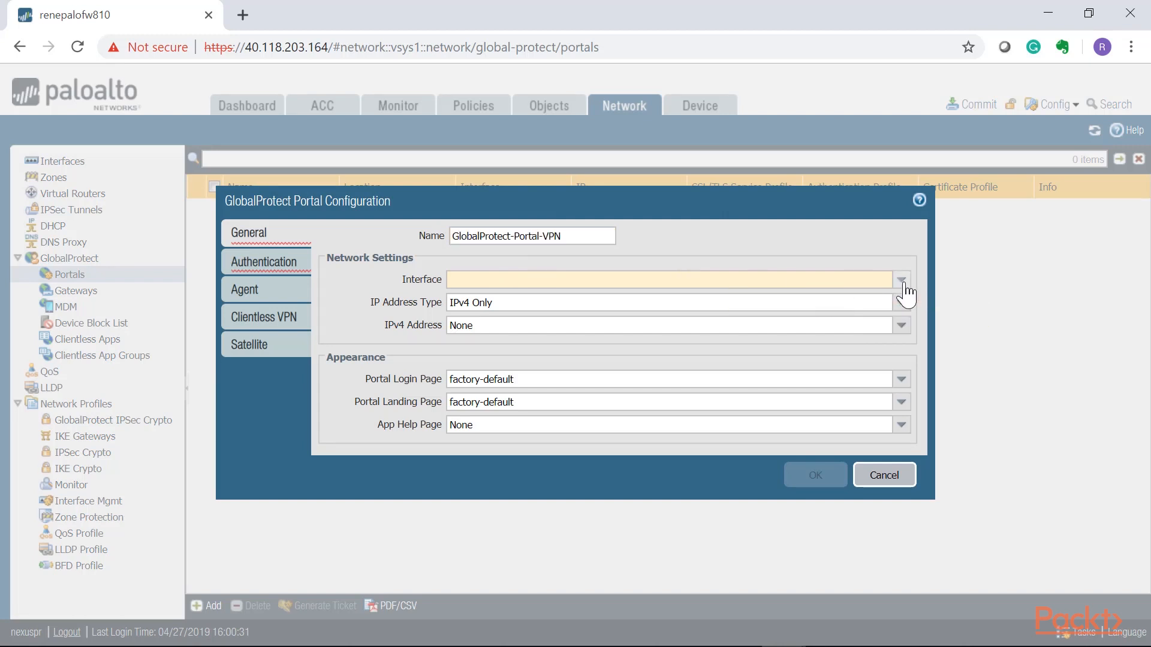
left_click(902, 282)
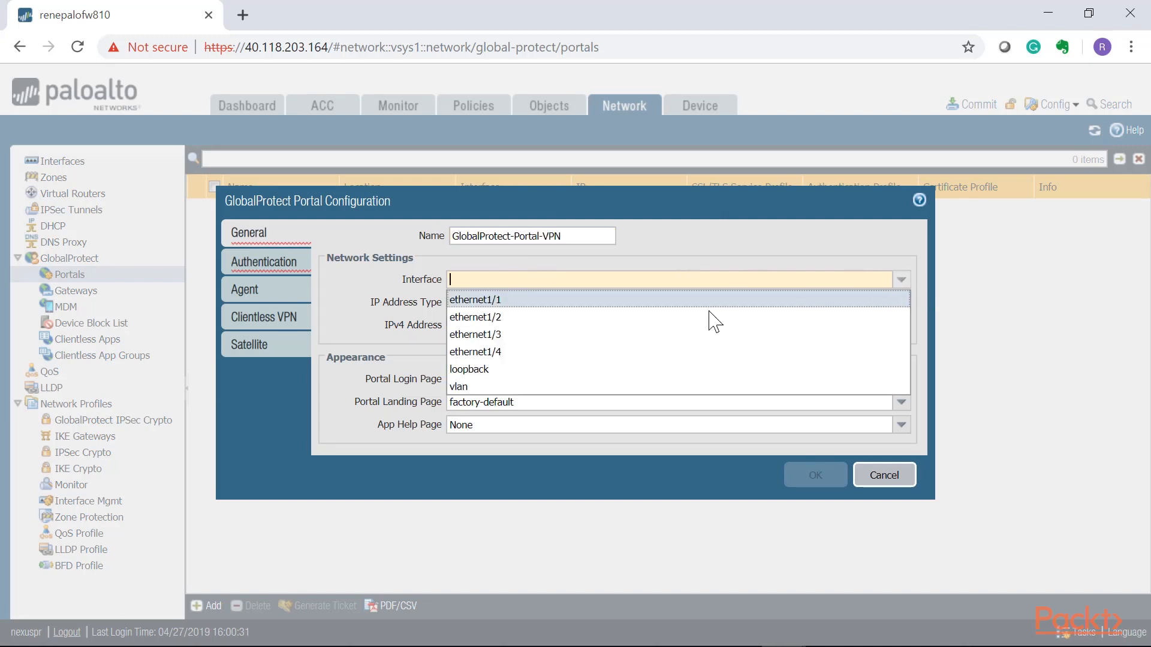
left_click(488, 300)
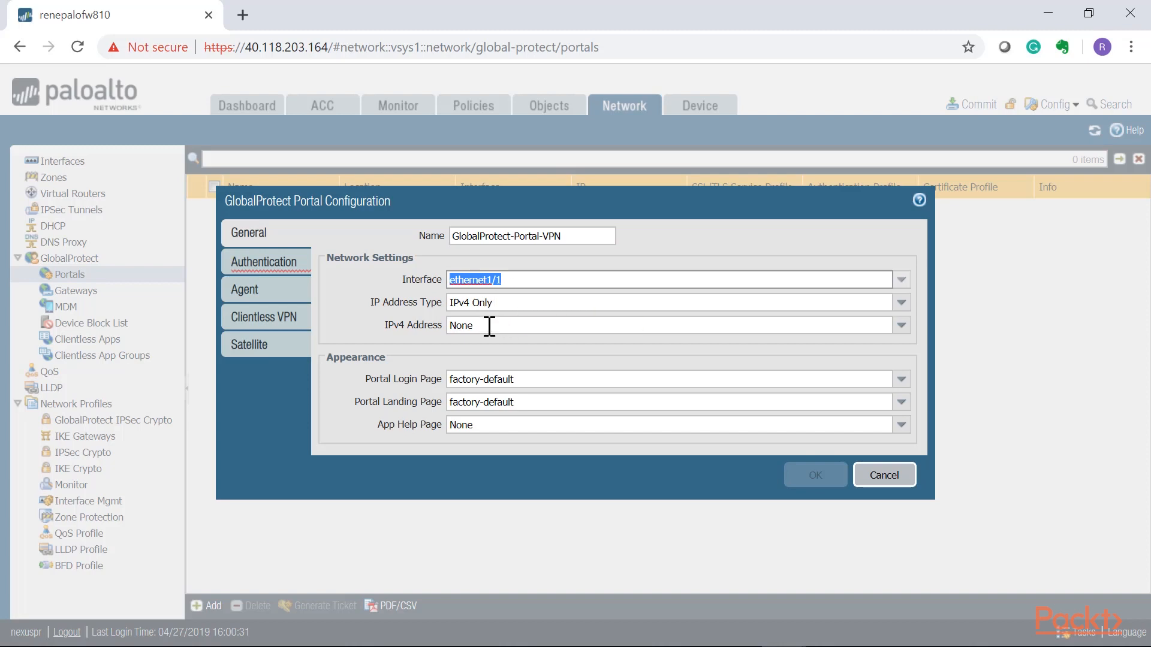
Set the portal's IPv4 address to 10.0.1.4/24 and keep the factory-default portal login page.
left_click(484, 325)
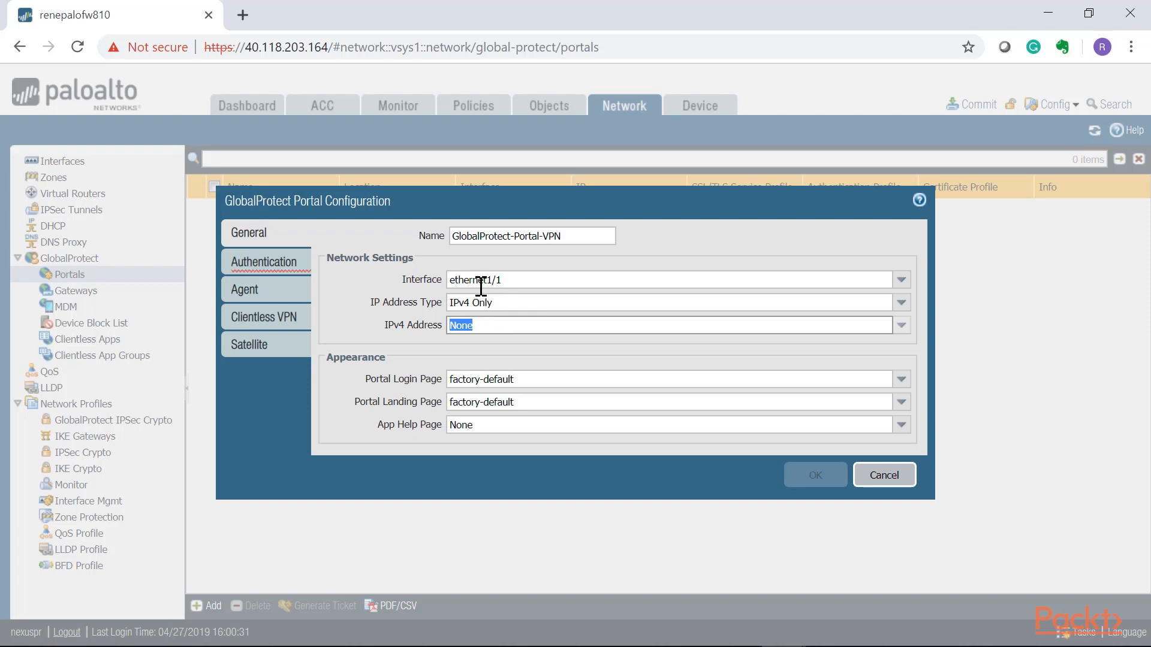
left_click(897, 326)
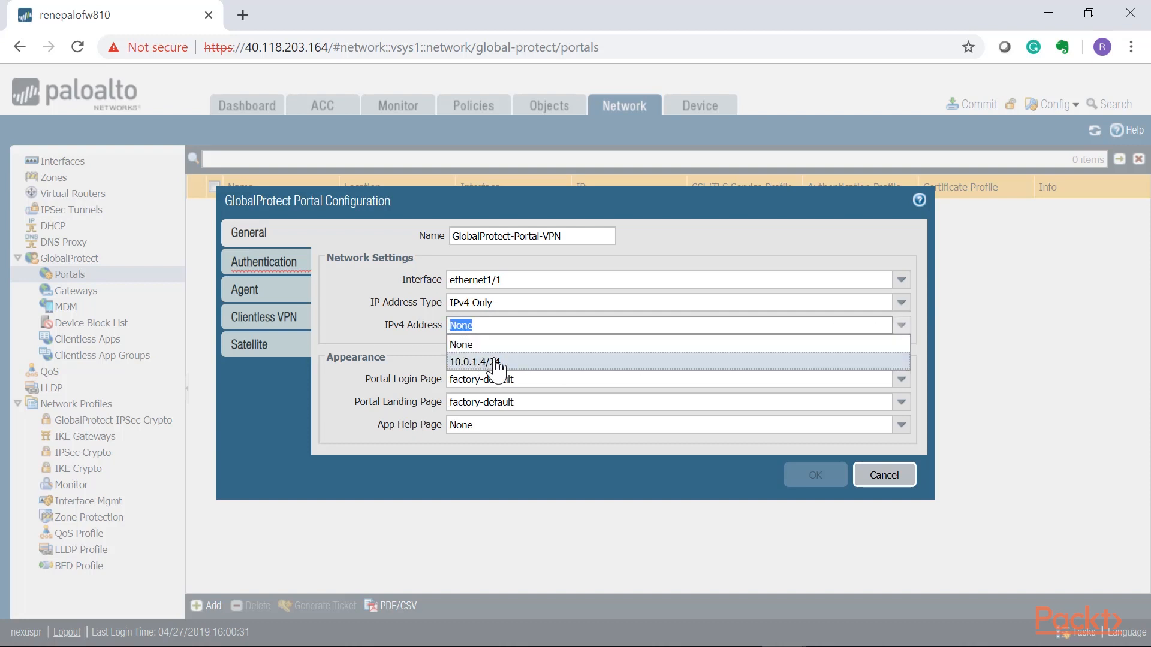
left_click(480, 362)
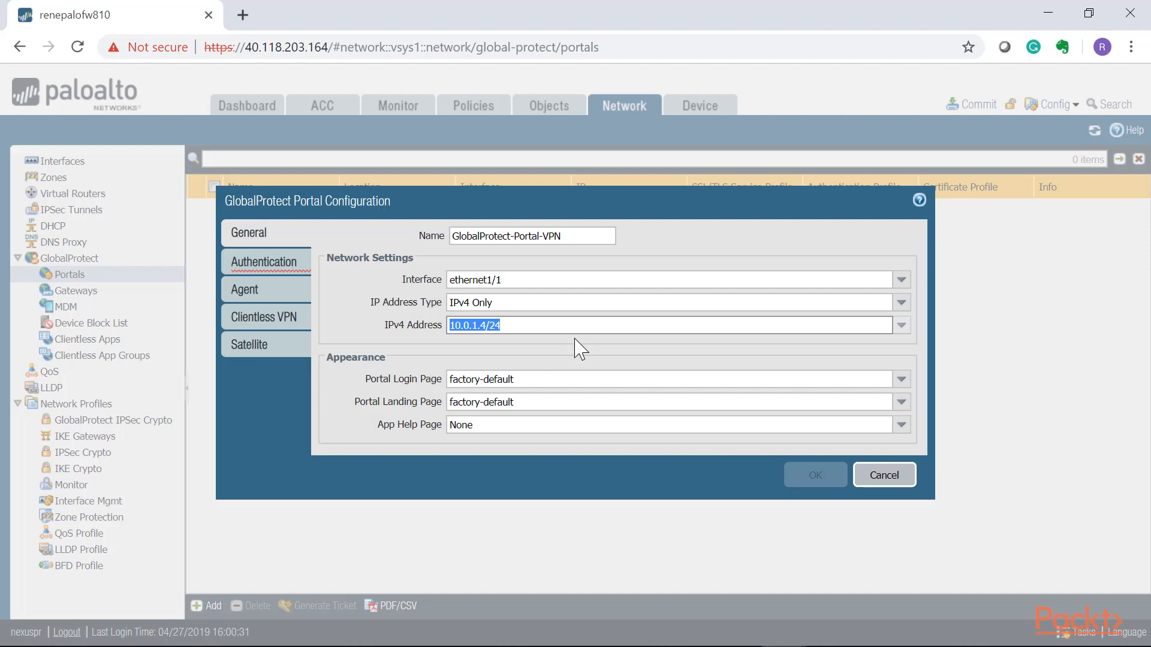
left_click(498, 325)
left_click_drag(505, 326, 447, 326)
left_click(527, 327)
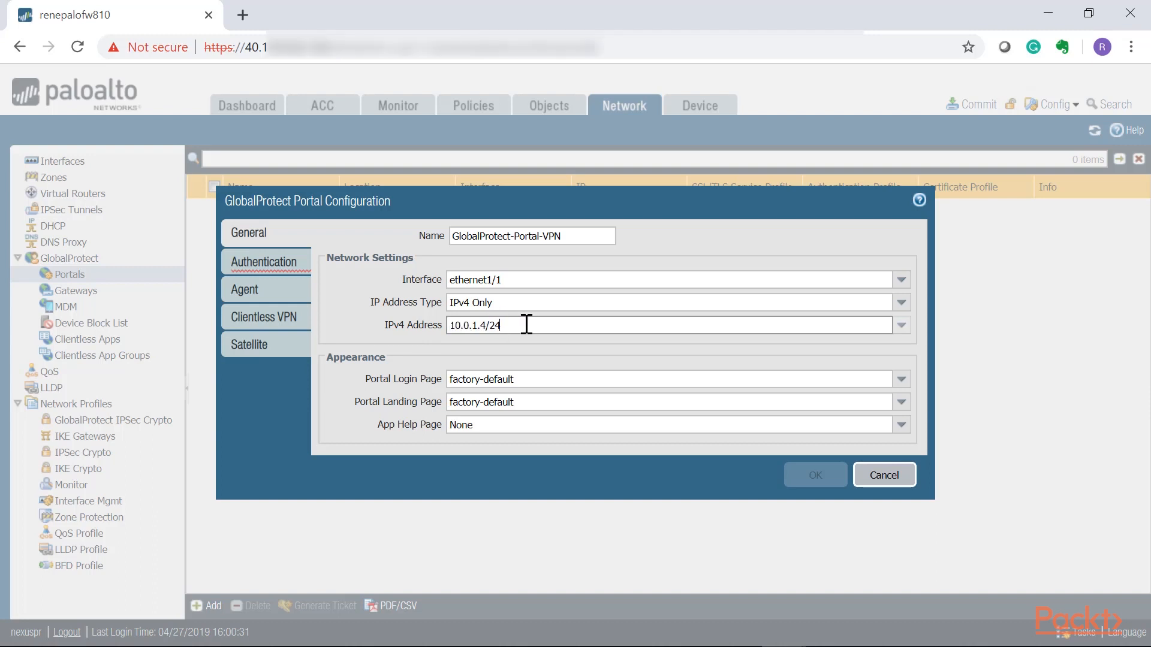
left_click_drag(526, 326, 441, 331)
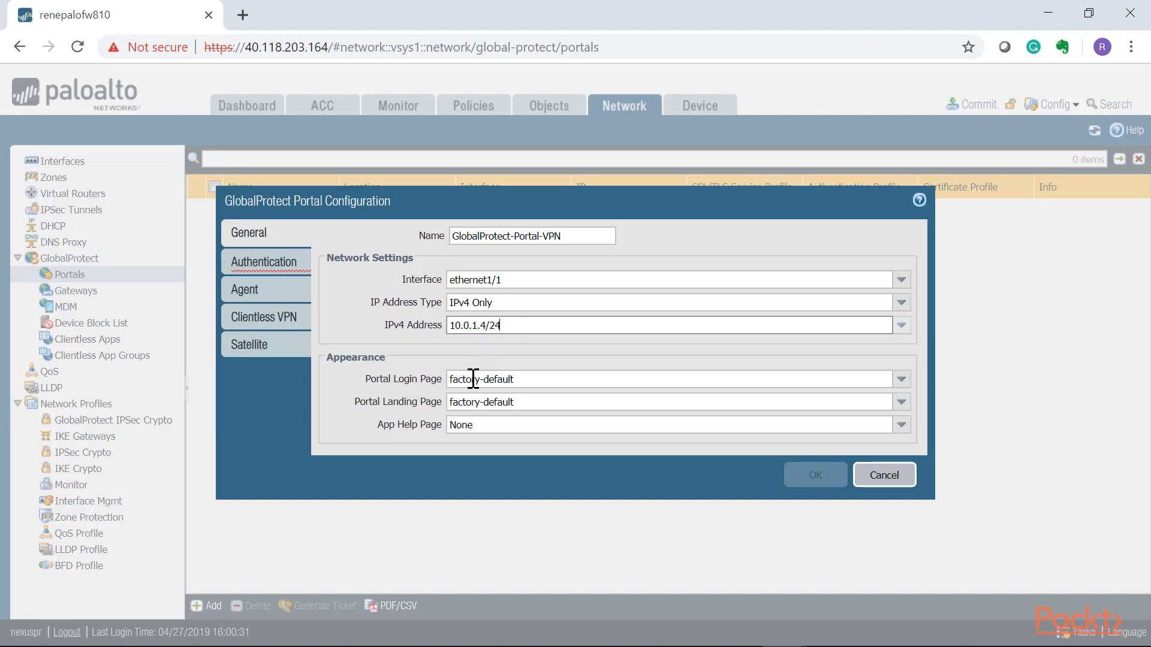
left_click(542, 377)
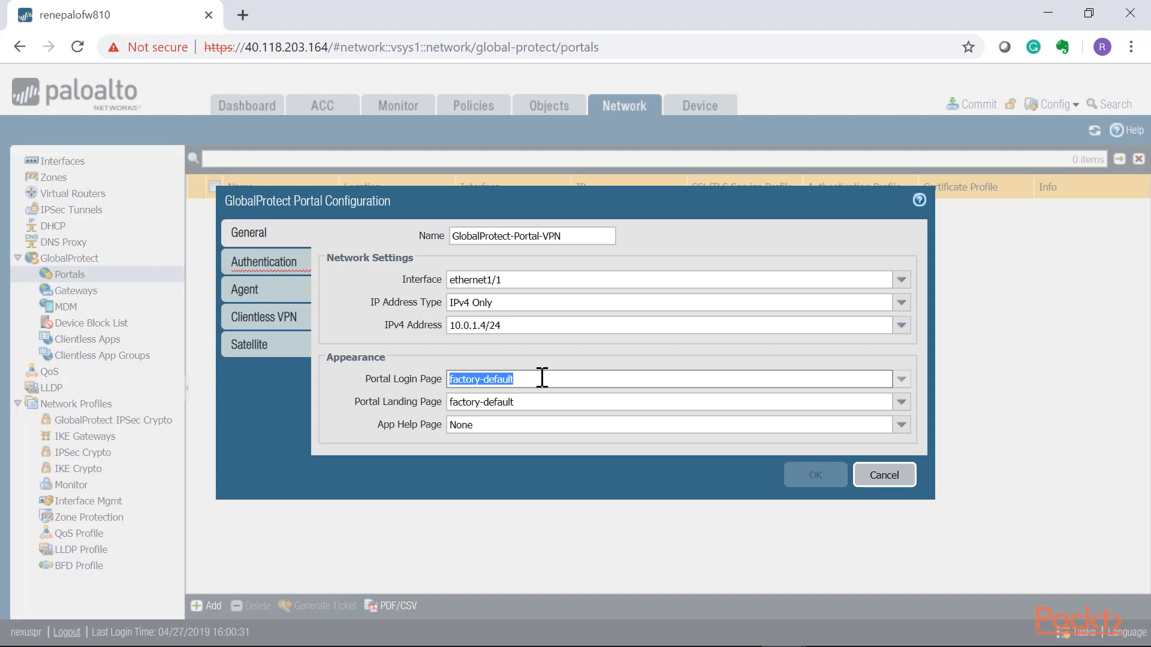
left_click(901, 378)
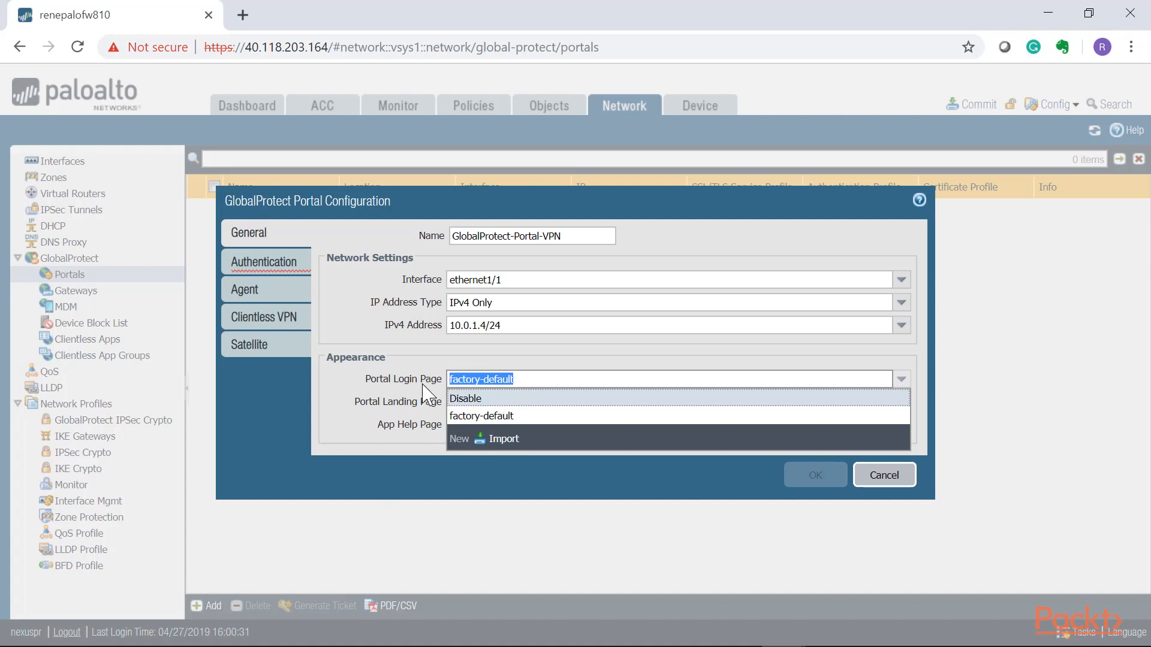
left_click(367, 373)
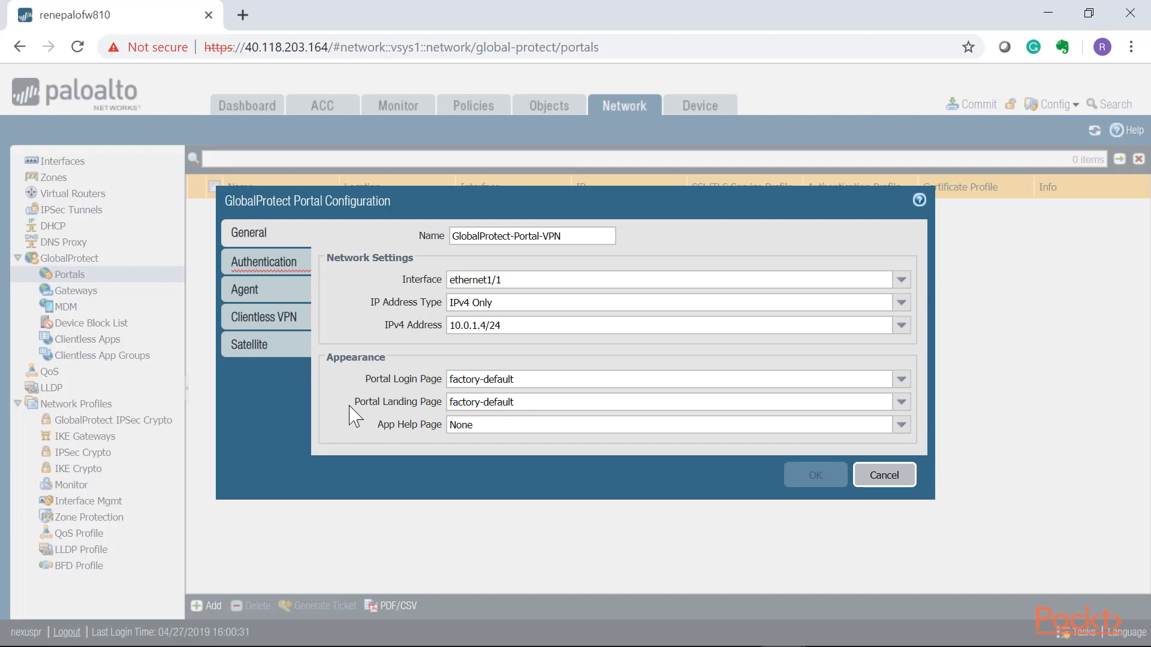
Assign the SSL/TLS service profile GlobalProtect-Portal-ServPrf to the portal's server authentication.
left_click(264, 267)
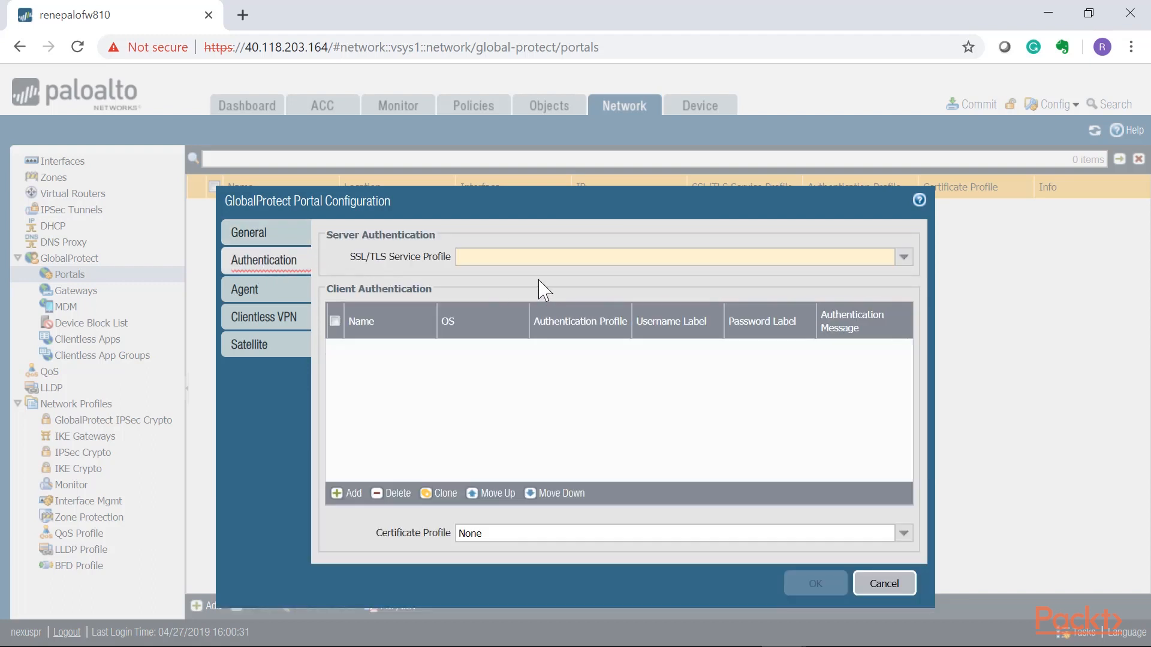
left_click(903, 258)
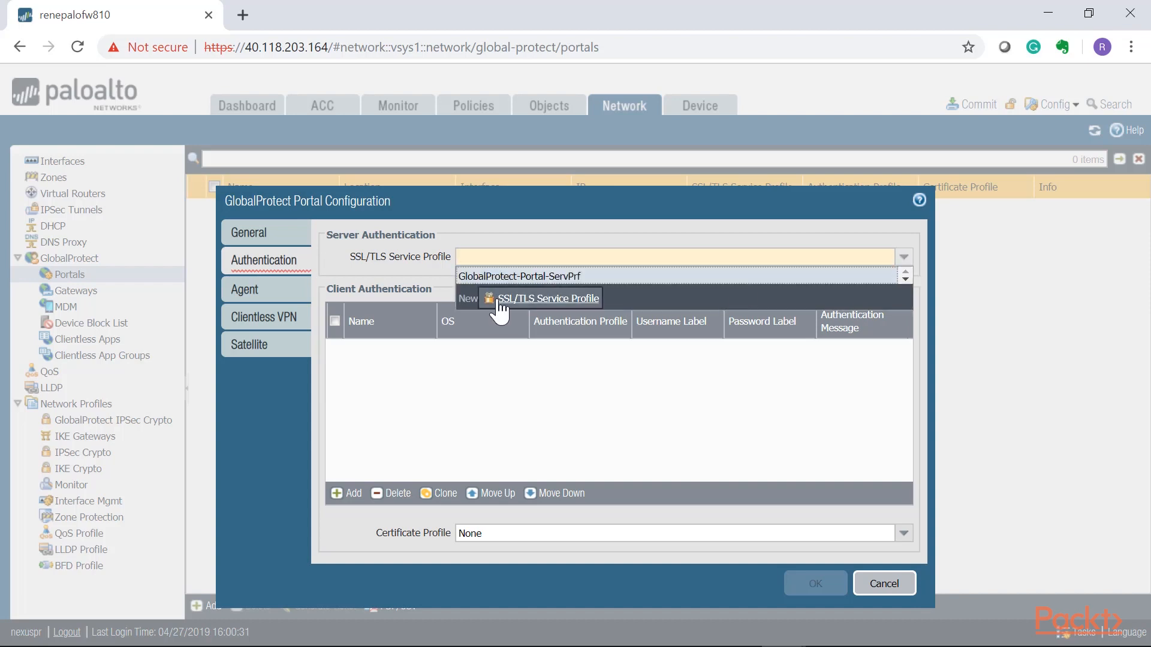
left_click(519, 277)
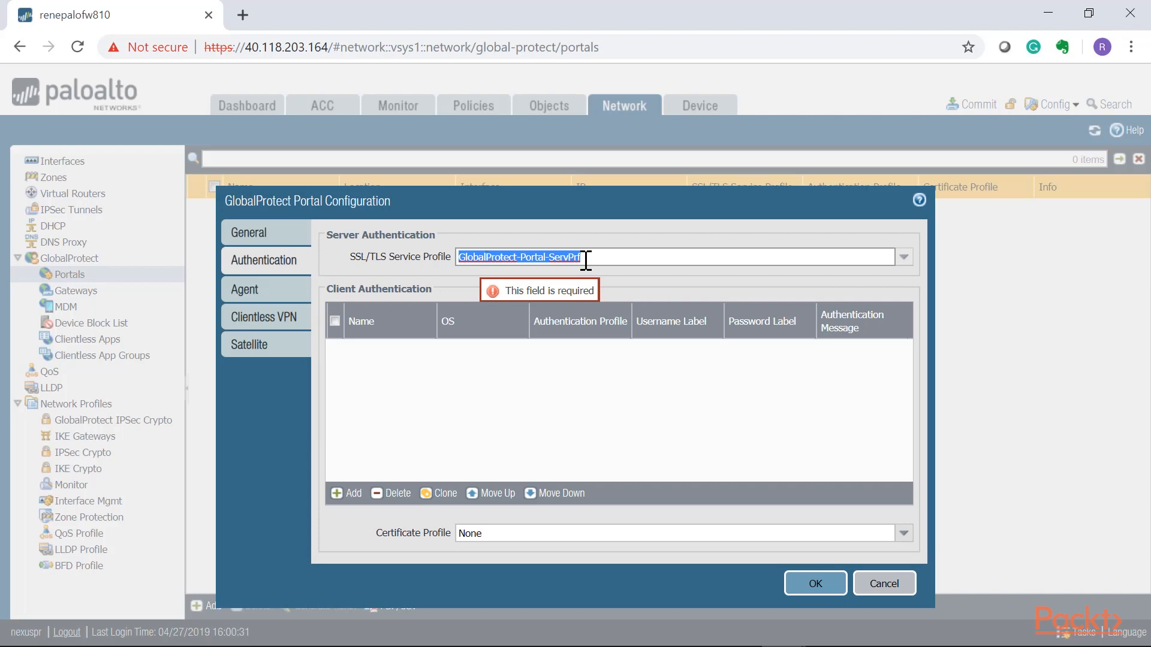
left_click(487, 397)
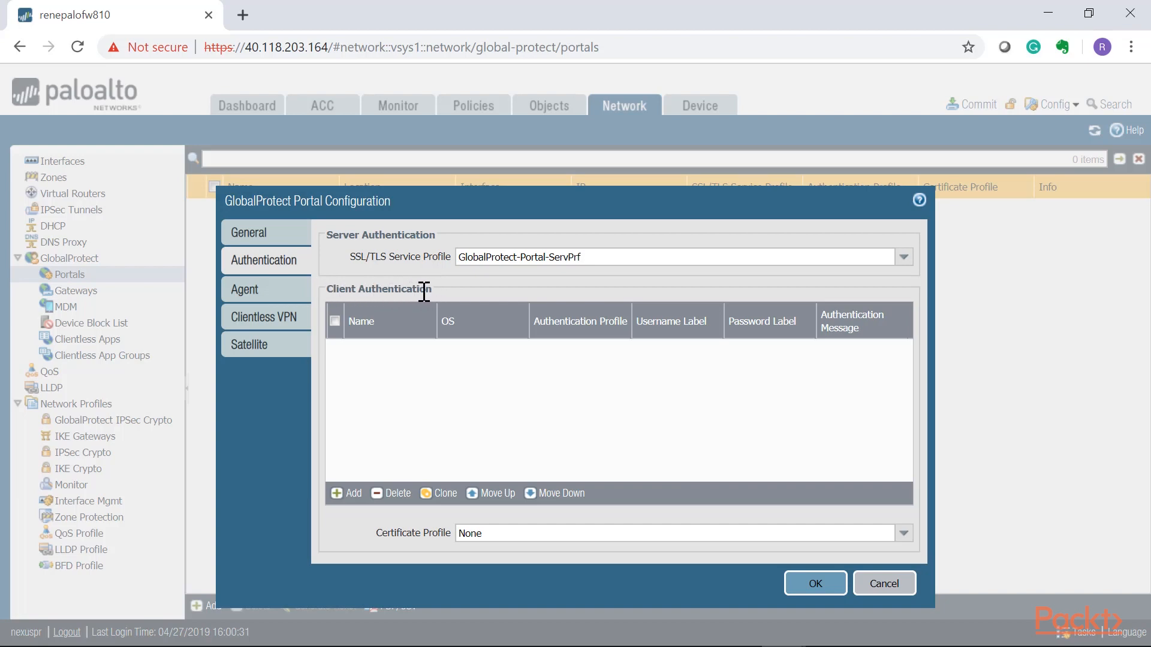
Add a client authentication entry named AuthProfile-Portal for any OS, using the authentication profile GlobalProtect-AuthProfile.
left_click(337, 492)
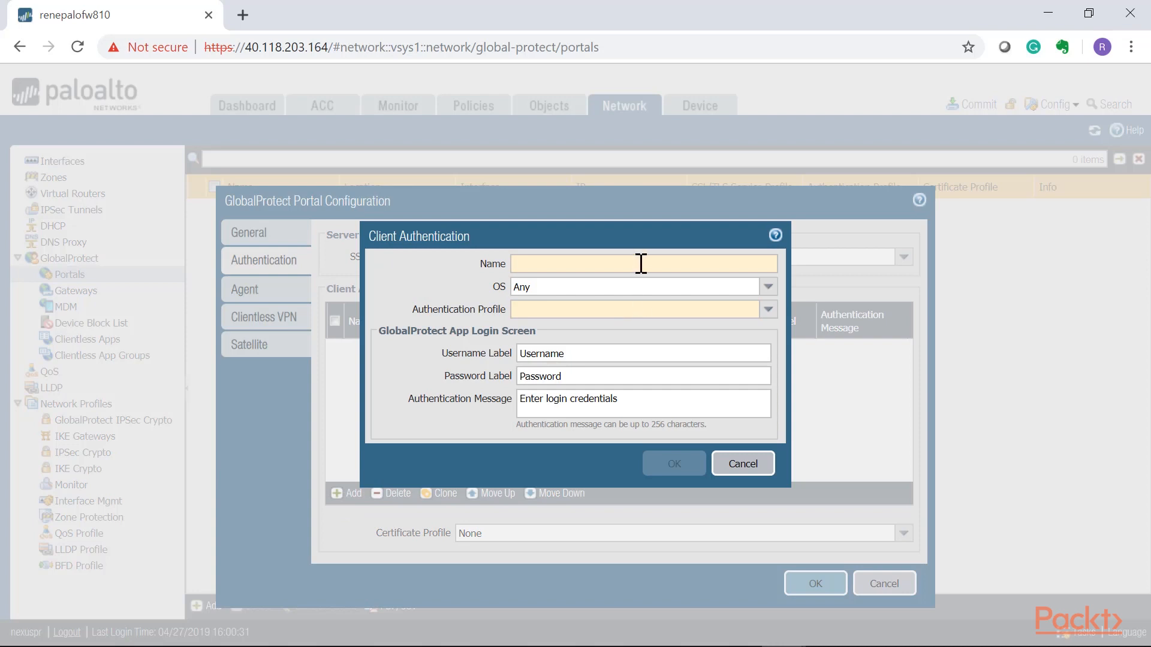
type("Auth")
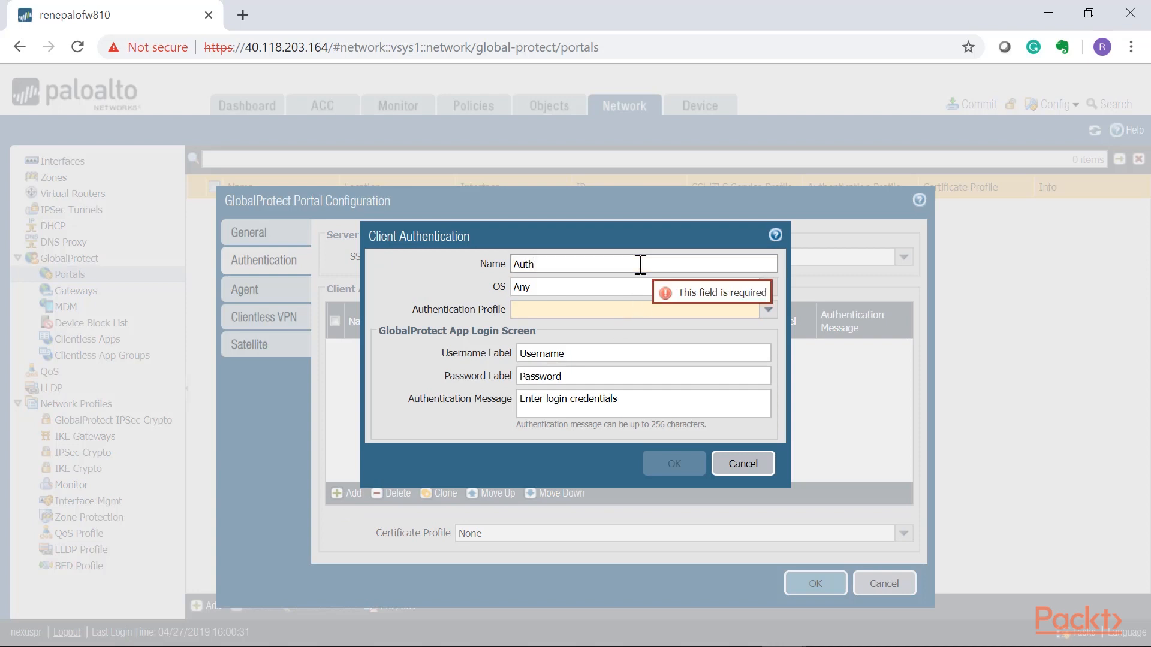
type("Profile-Portal")
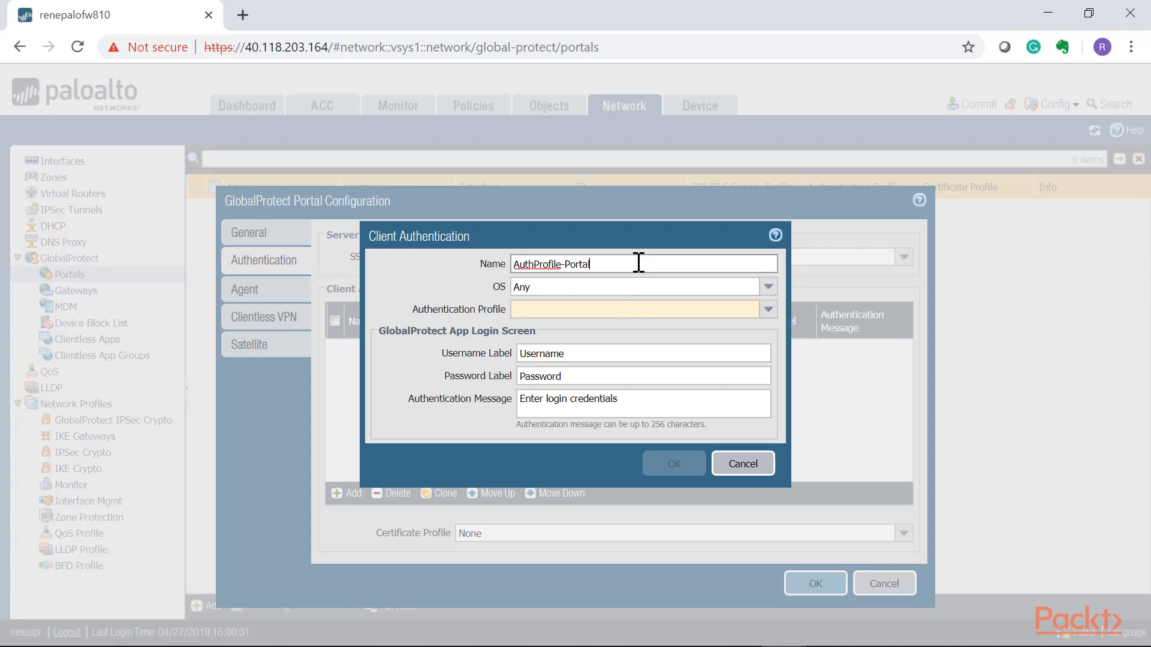
left_click(766, 290)
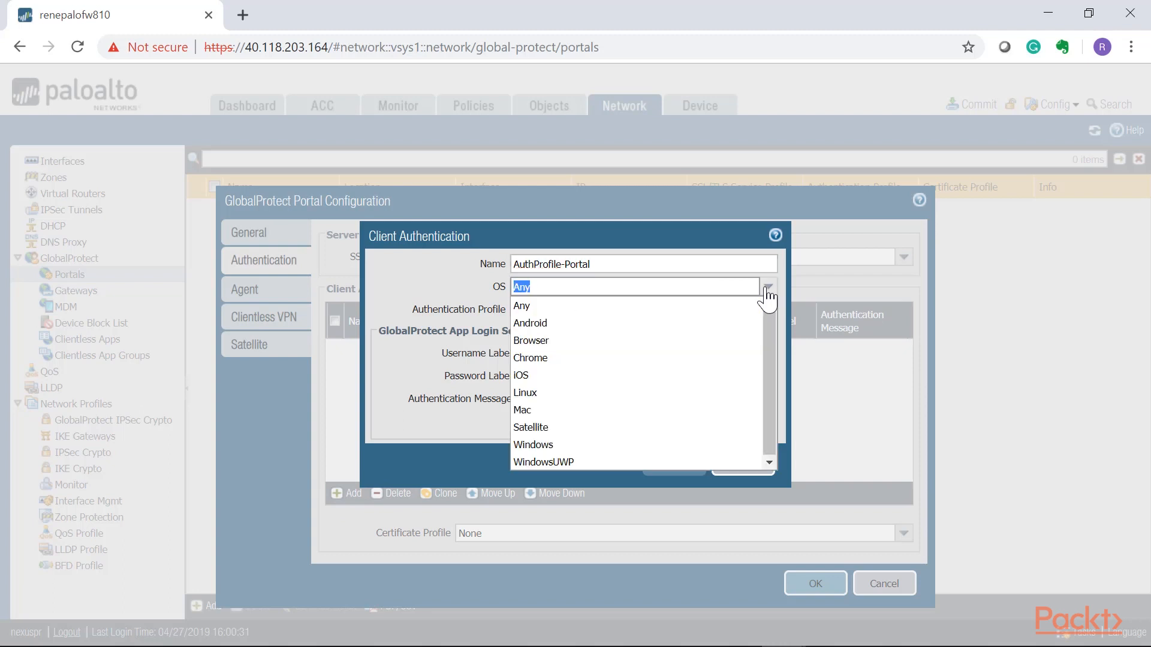
left_click(764, 288)
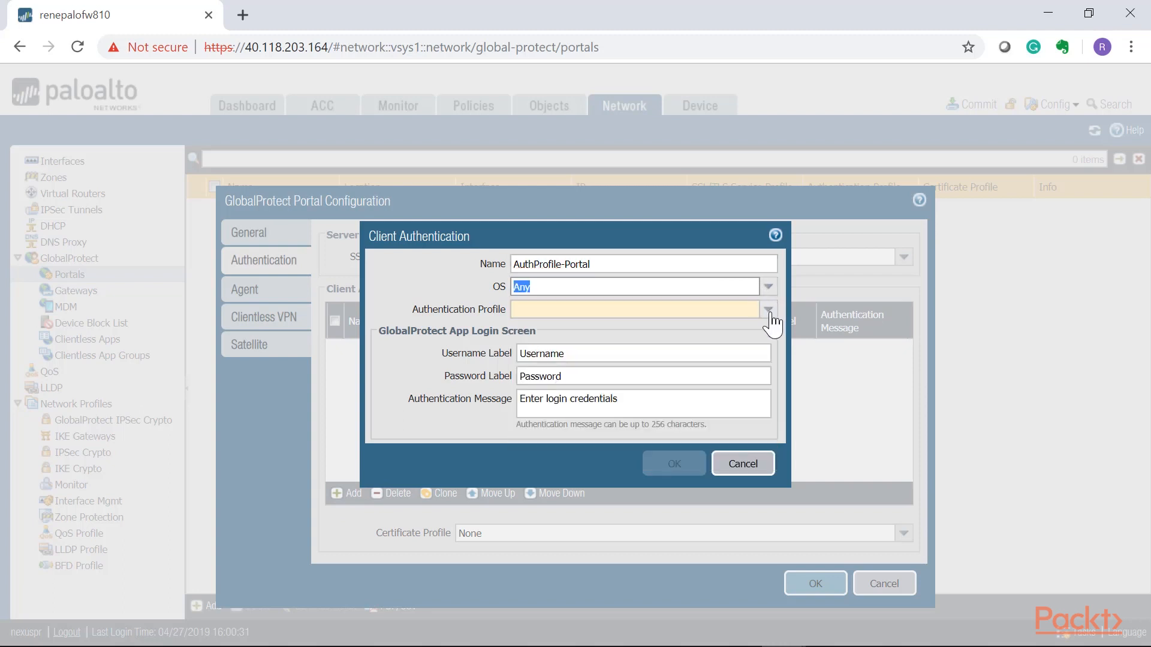
left_click(769, 311)
left_click(585, 326)
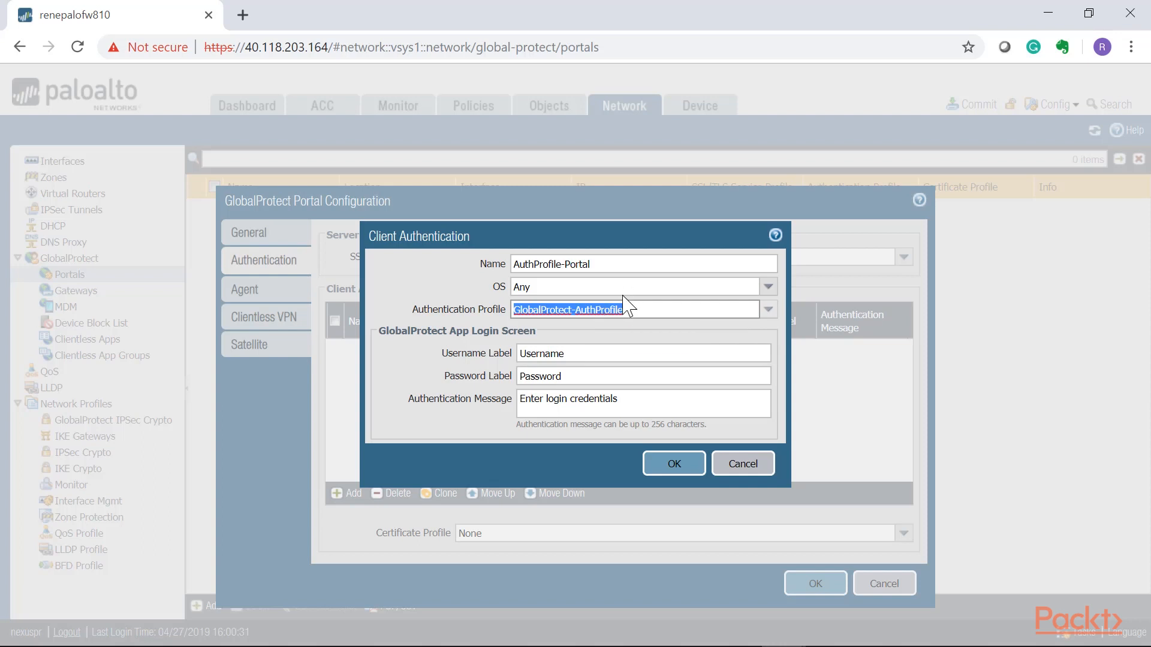
left_click(594, 353)
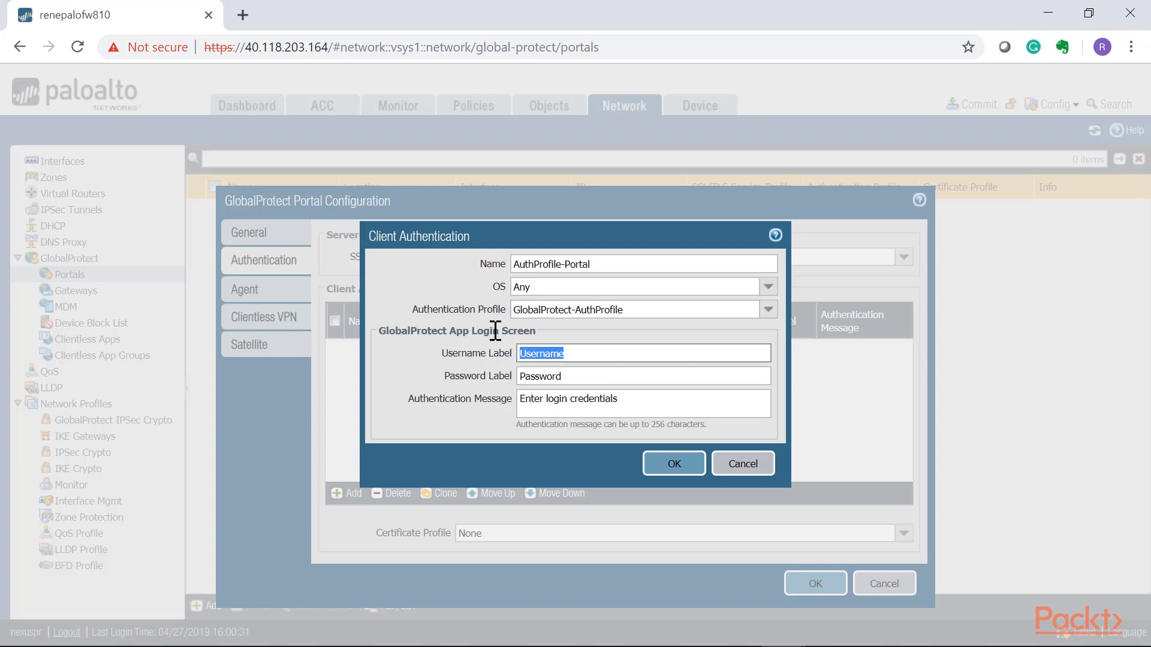
left_click(576, 354)
left_click_drag(590, 354, 489, 356)
left_click(565, 356)
left_click_drag(572, 356, 514, 360)
left_click(583, 354)
left_click_drag(593, 354, 481, 356)
Replace the authentication message with AUTHORIZED USERS ONLY! and save the client authentication entry.
key("Tab")
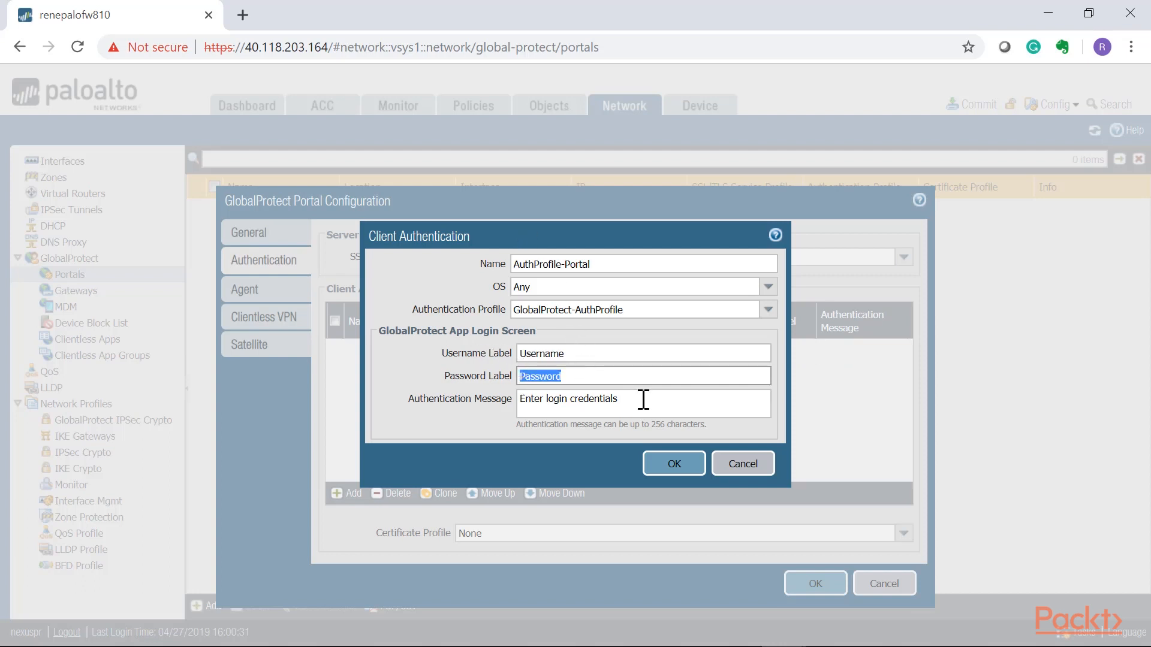
key("Tab")
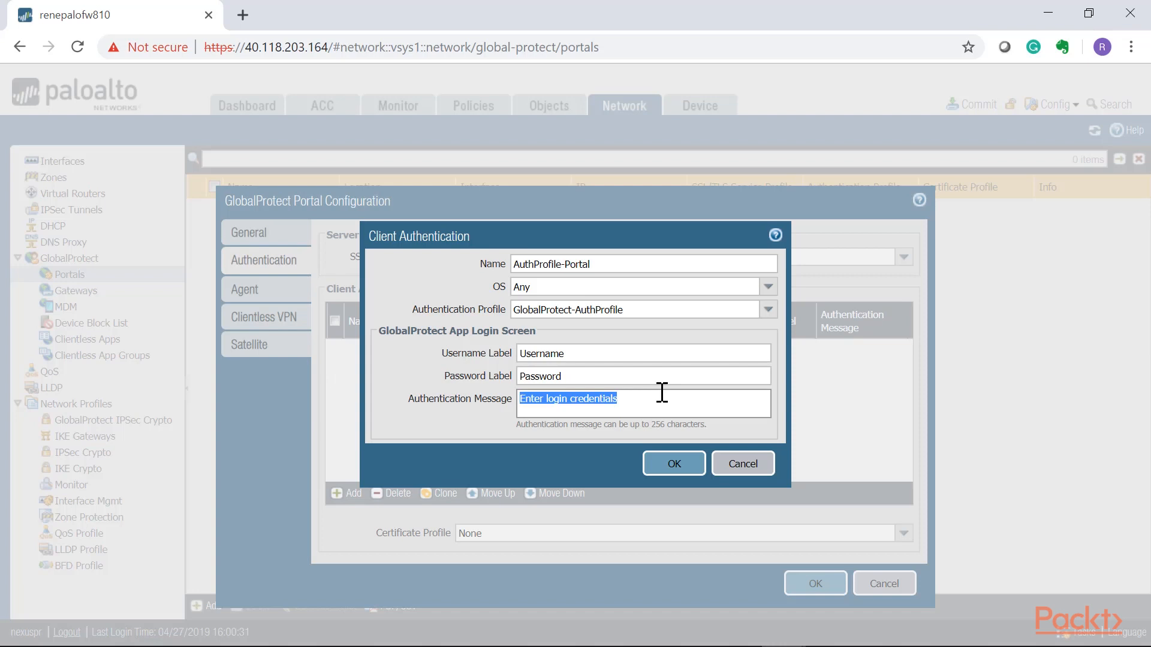
key("ctrl+v")
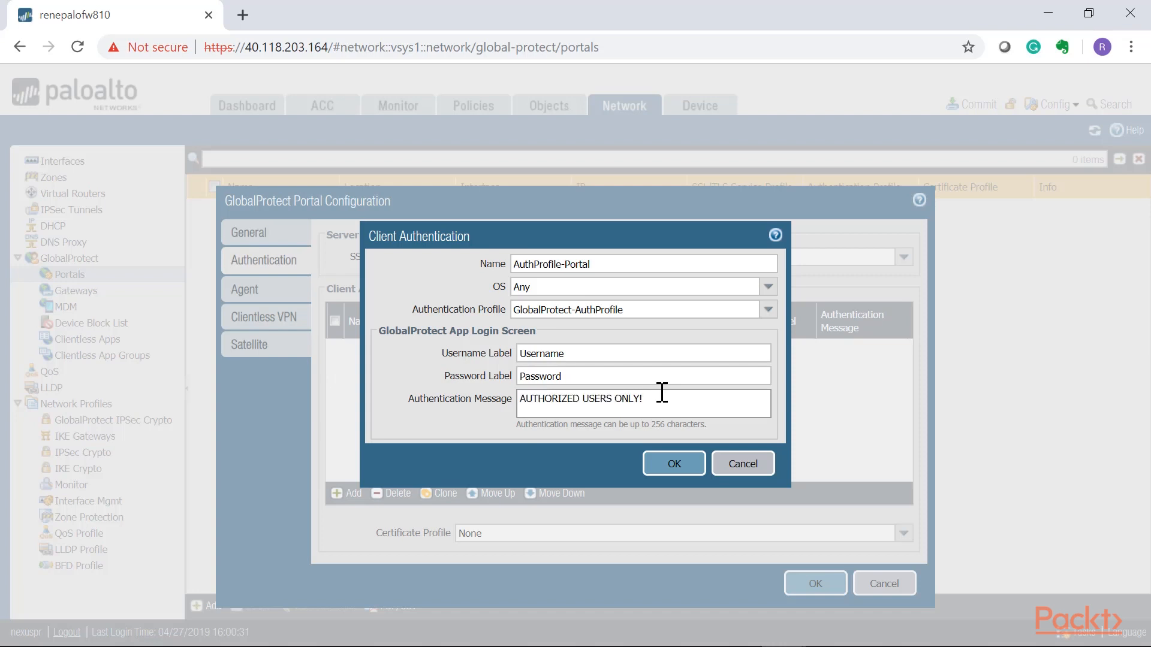
left_click_drag(661, 394, 432, 414)
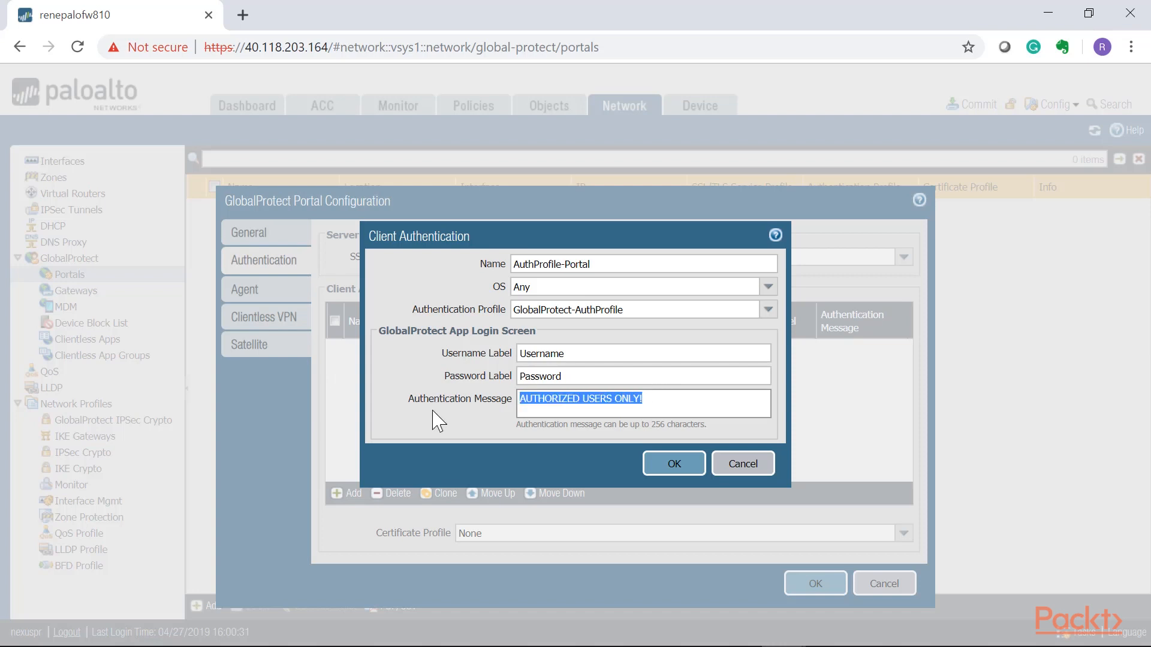
left_click(659, 466)
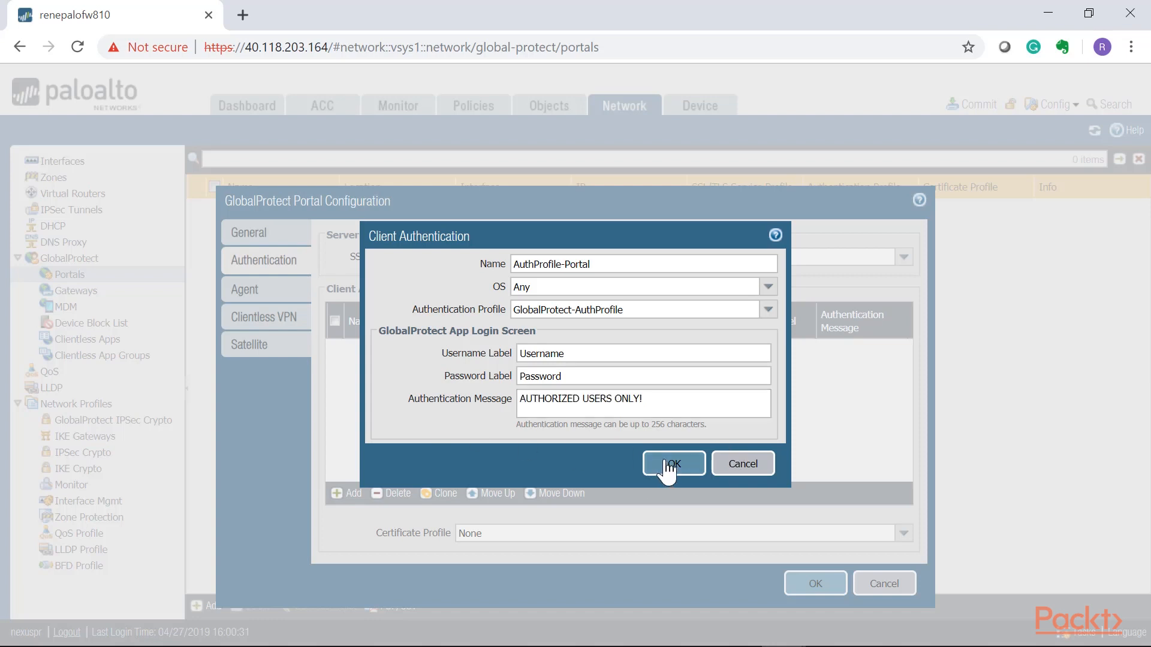
Save the portal configuration with its default agent, clientless VPN and satellite settings, and commit the changes to the firewall.
left_click(252, 290)
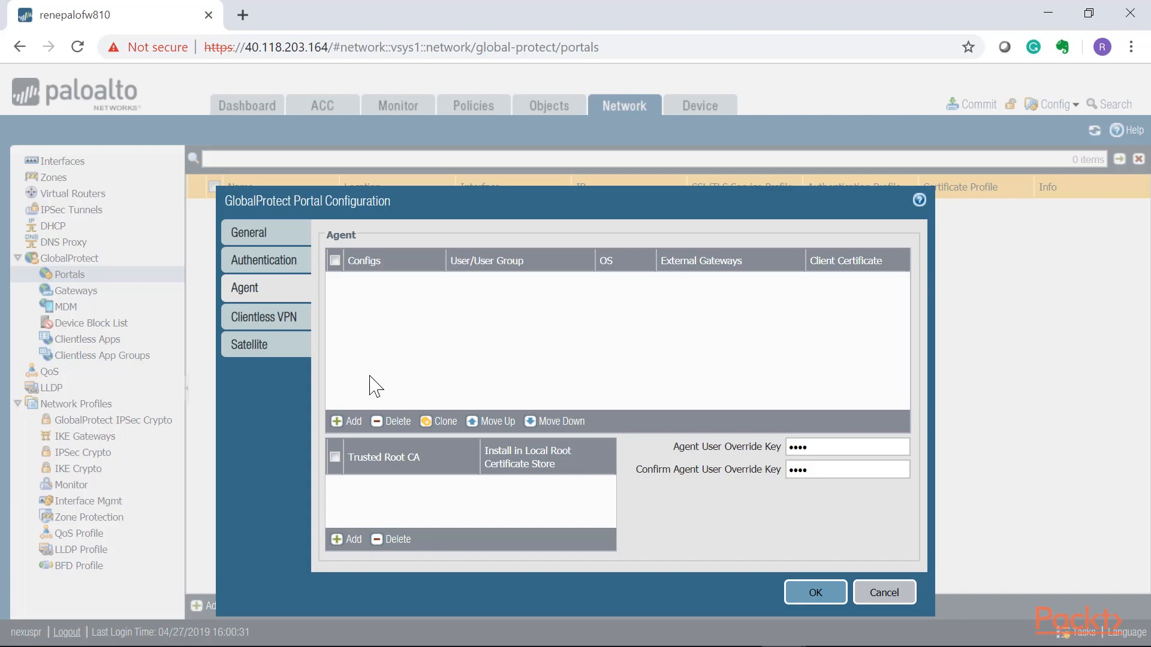
left_click(265, 319)
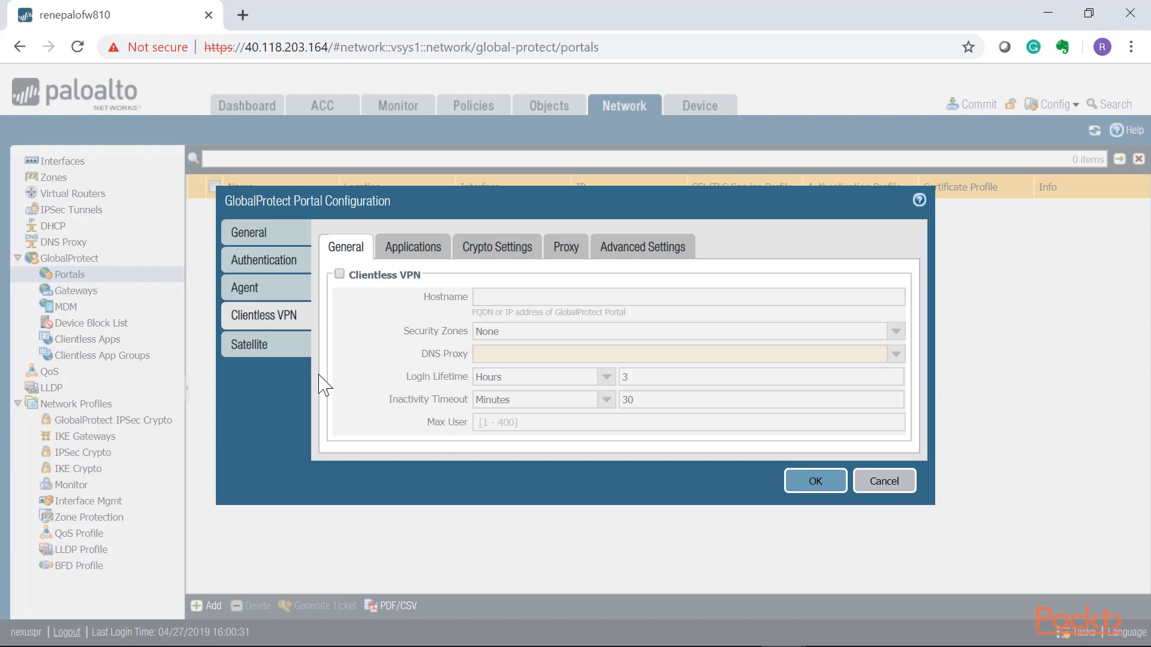
left_click(409, 255)
left_click(336, 250)
left_click(281, 352)
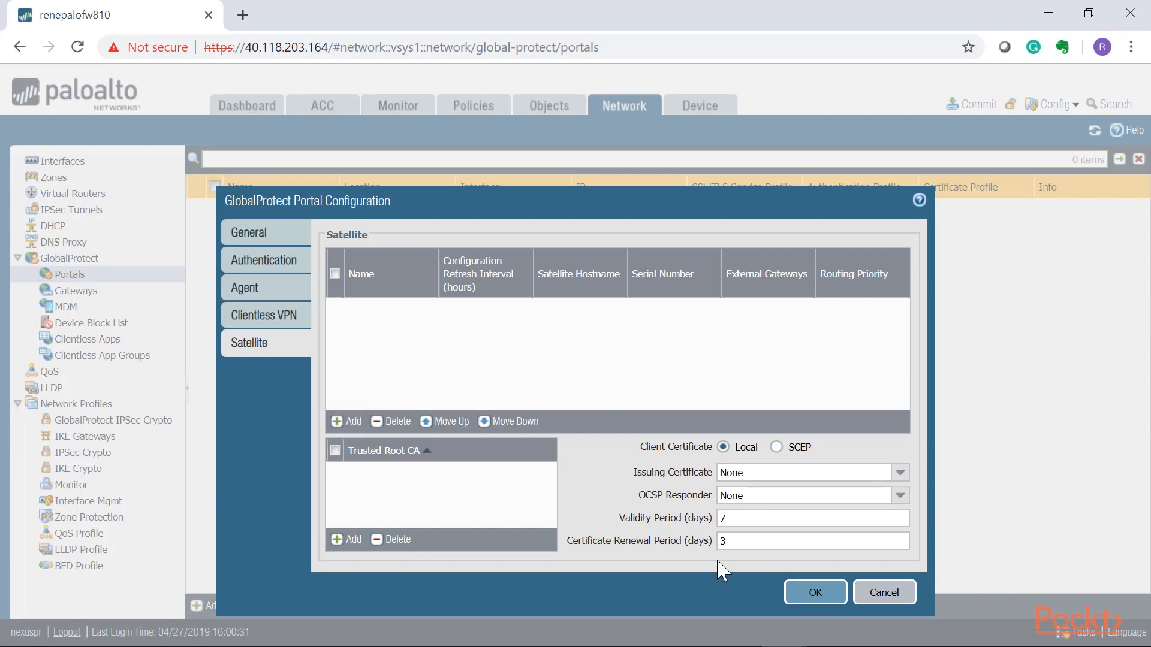
left_click(815, 593)
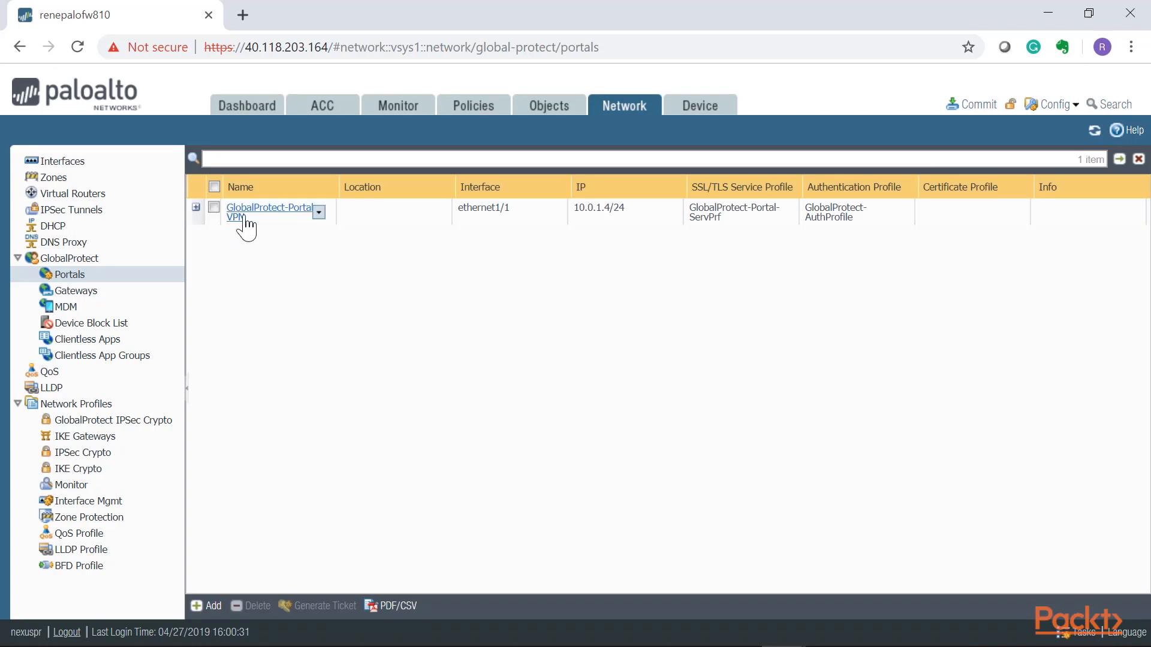
left_click(966, 110)
left_click(742, 562)
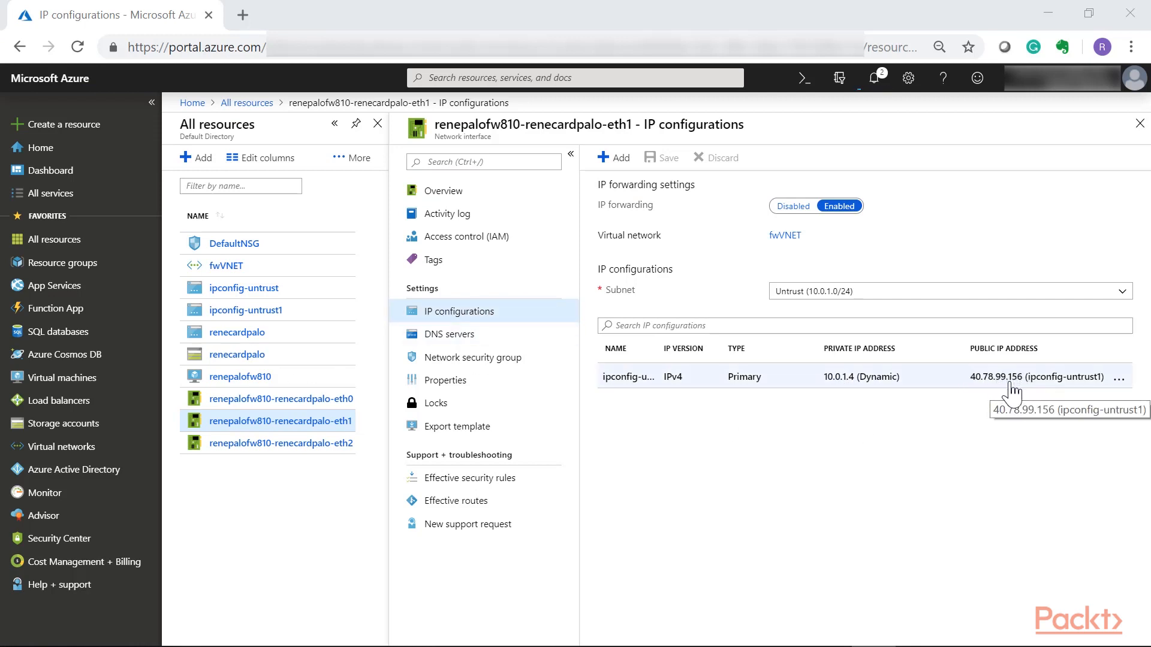
left_click(242, 15)
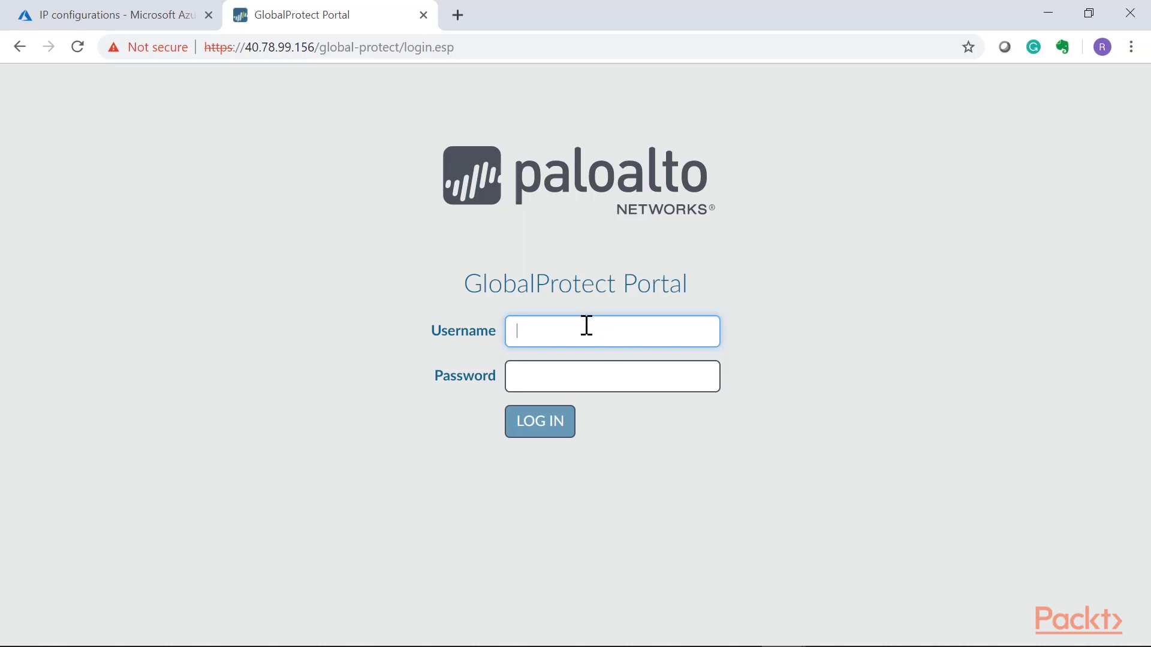
type("vpnuser1")
key("Tab")
type("•••••••••")
key("Return")
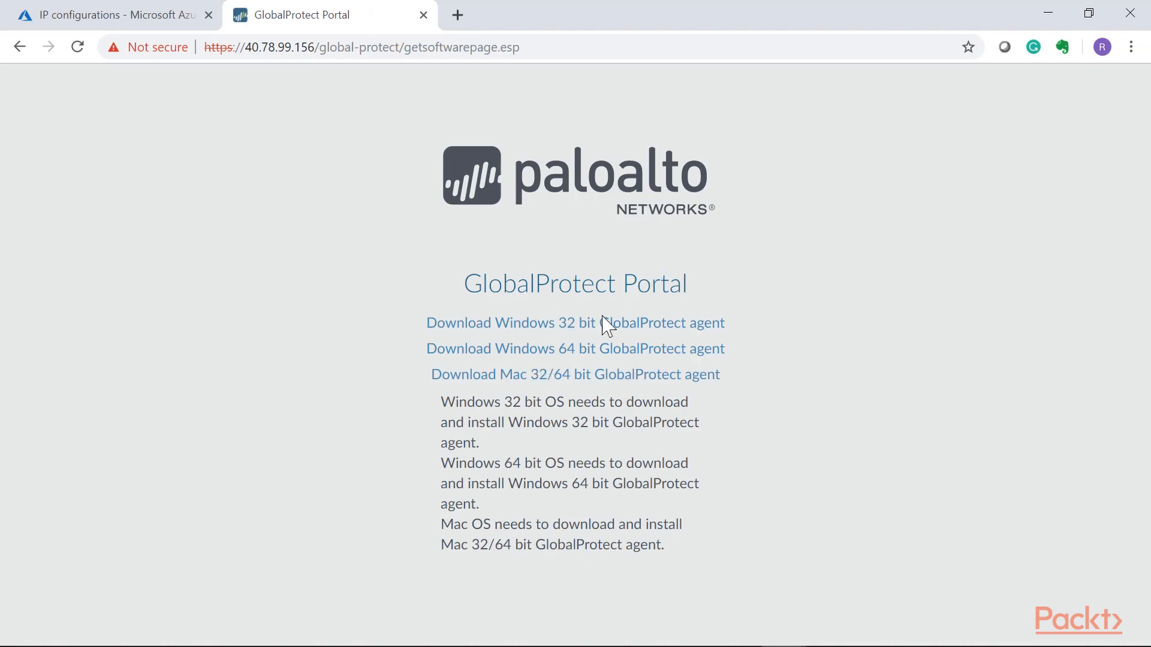
left_click_drag(681, 283, 536, 284)
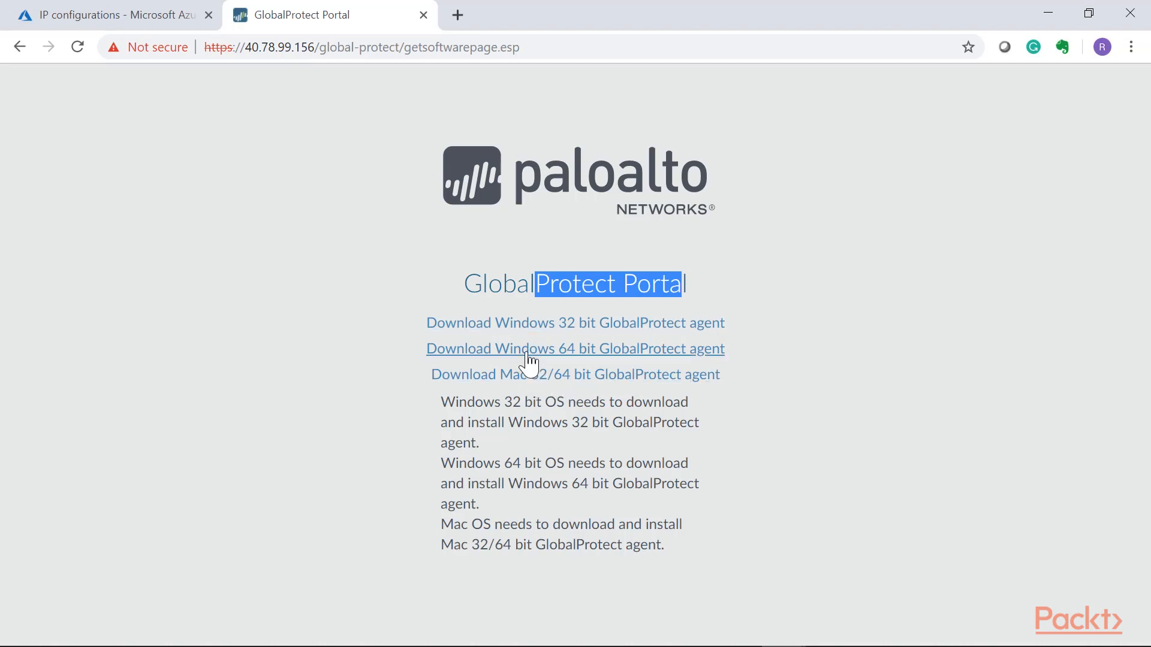
left_click(568, 350)
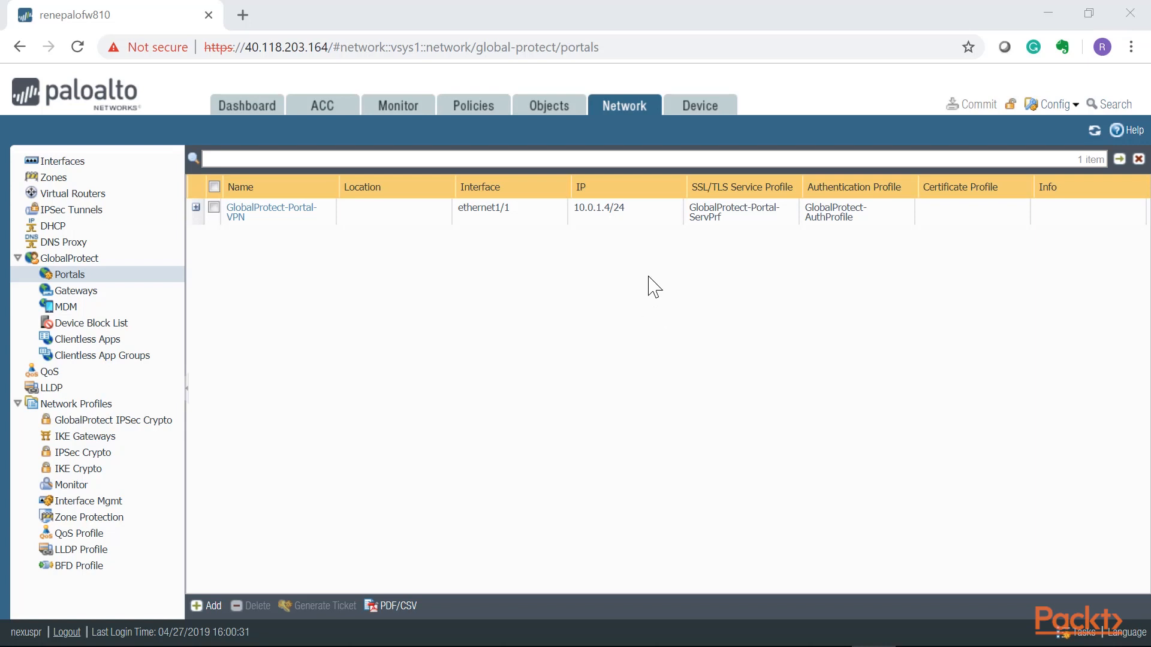
Open the firewall's GlobalProtect client version list and examine which release is downloaded and currently activated.
left_click(665, 213)
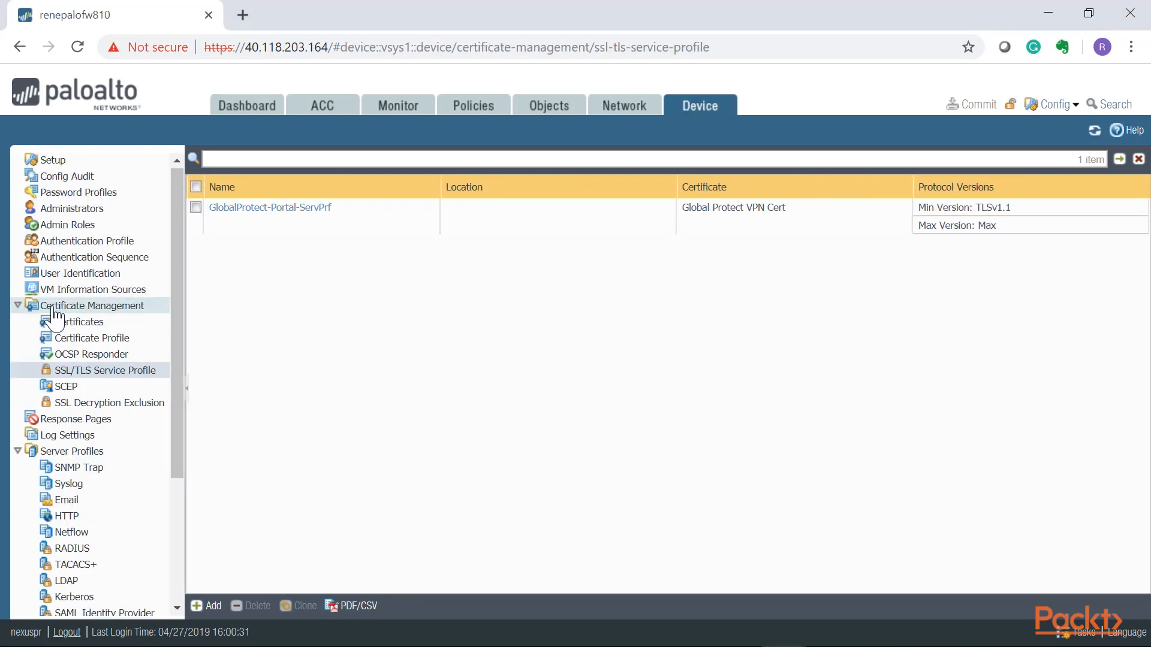
scroll(24, 360, "down", 3)
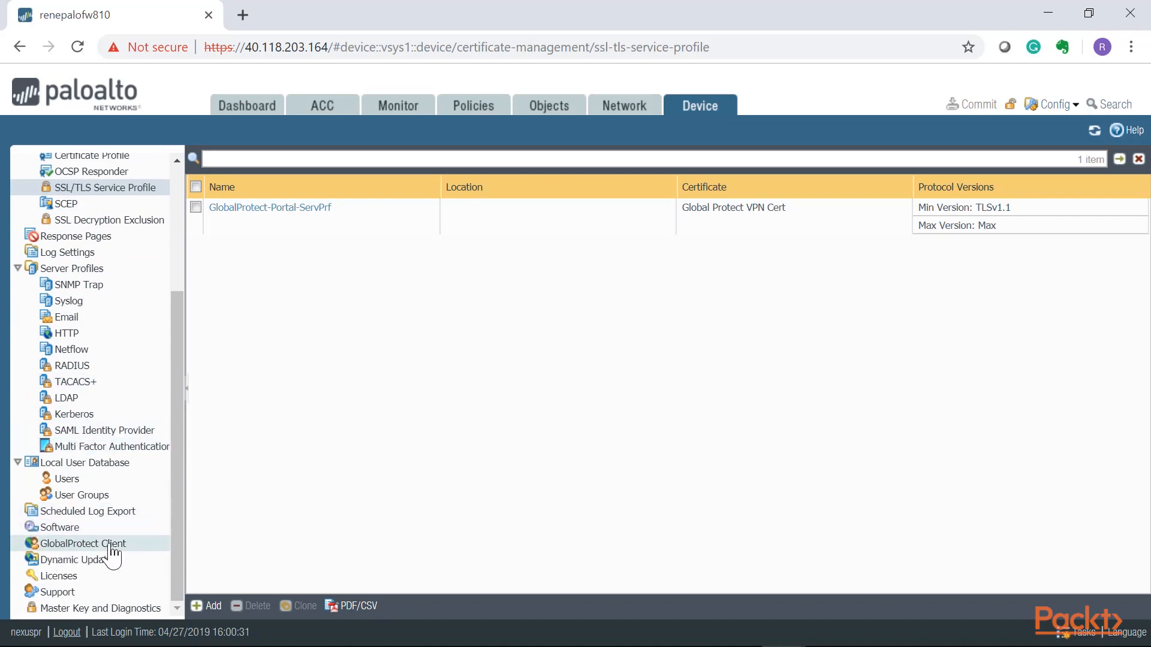
left_click(84, 546)
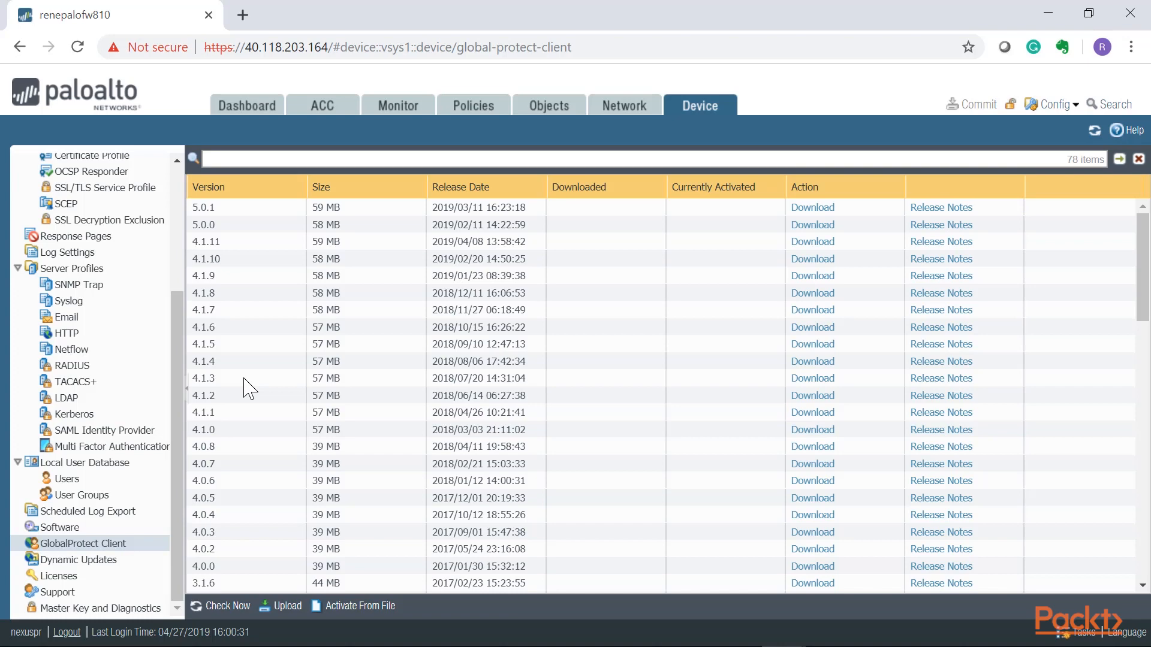
scroll(398, 404, "down", 8)
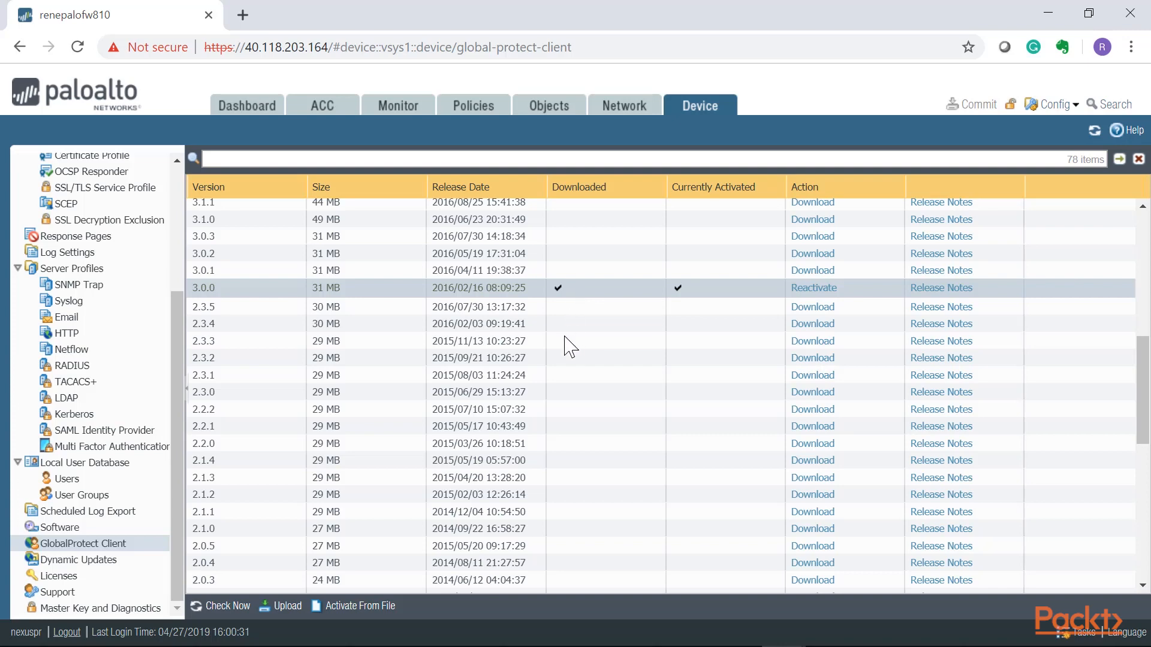
scroll(574, 347, "up", 5)
scroll(569, 346, "up", 2)
scroll(566, 346, "down", 5)
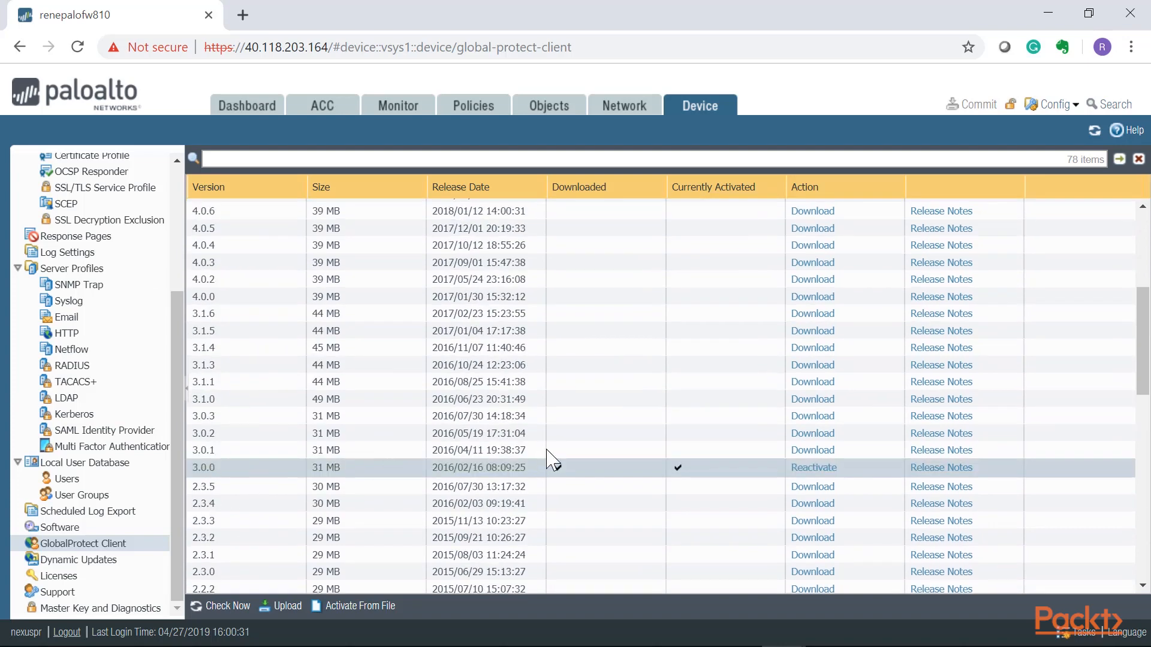
scroll(526, 474, "up", 4)
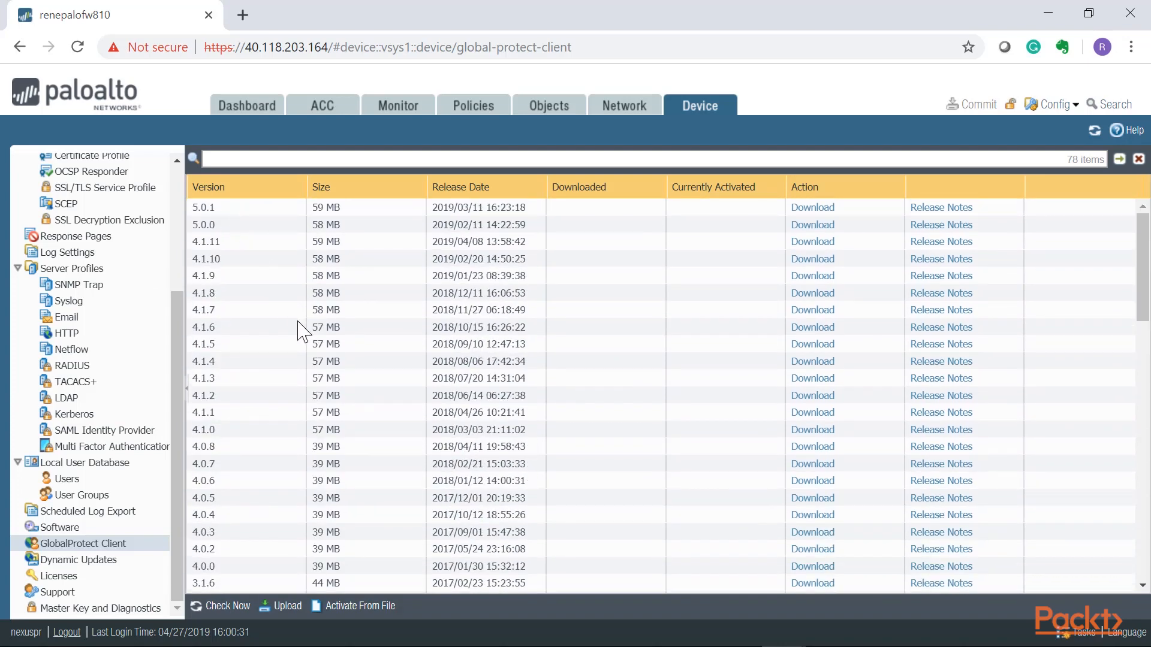
scroll(298, 329, "down", 5)
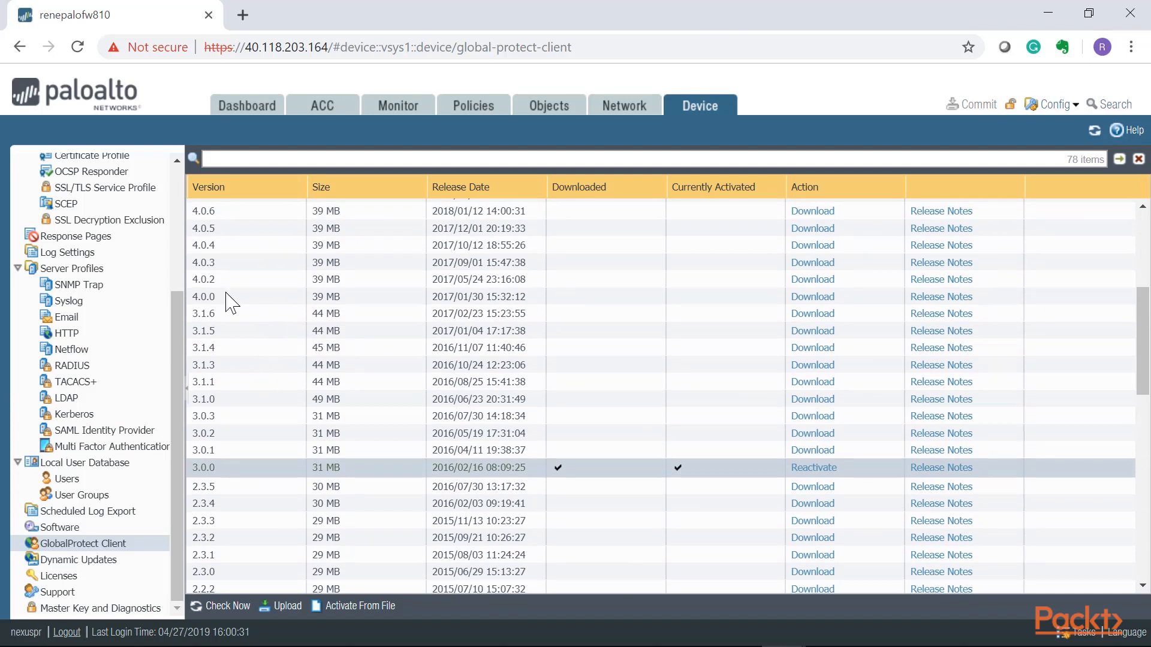
Download GlobalProtect client version 4.0.0 to the firewall and activate it.
left_click(809, 298)
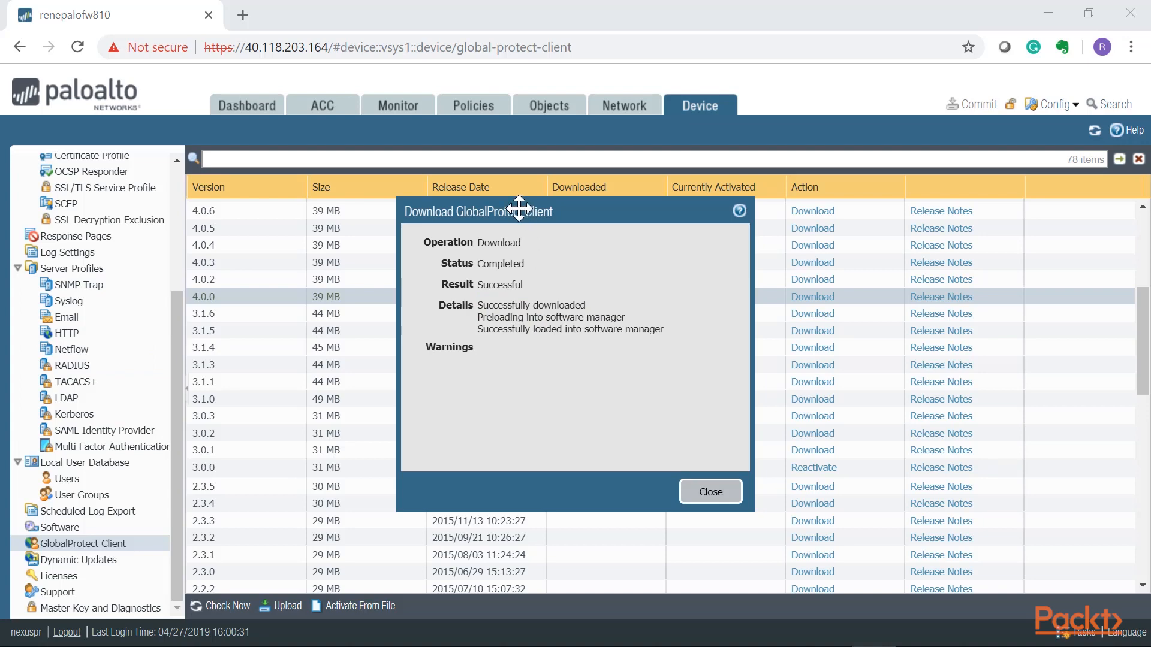
left_click_drag(521, 208, 616, 198)
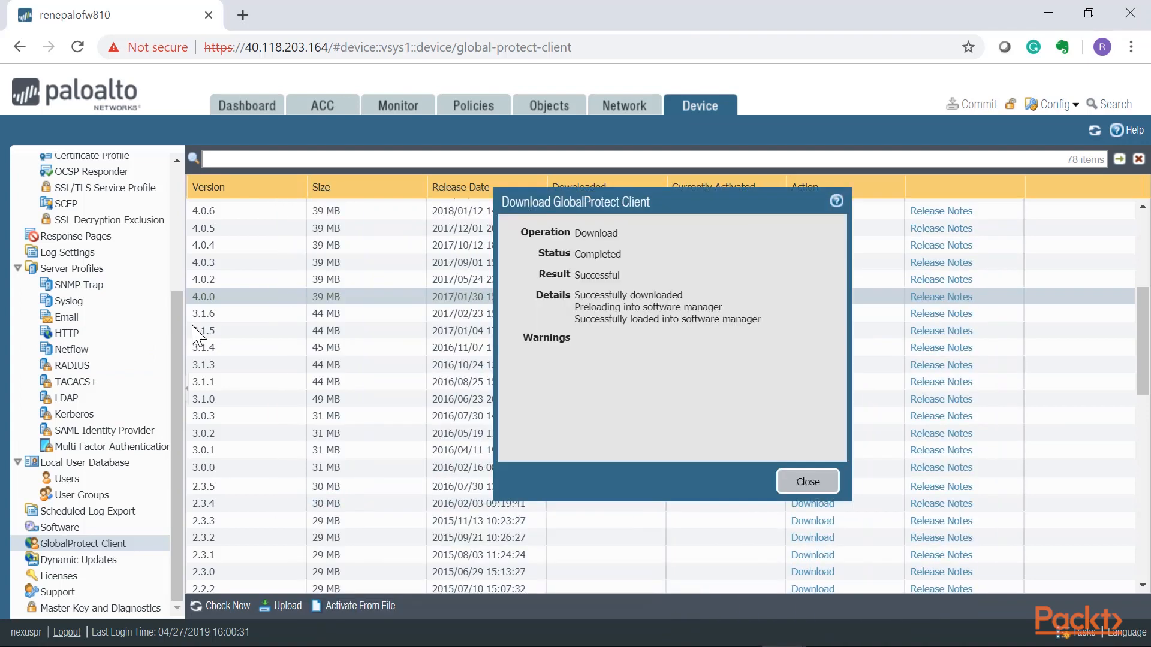
left_click(804, 481)
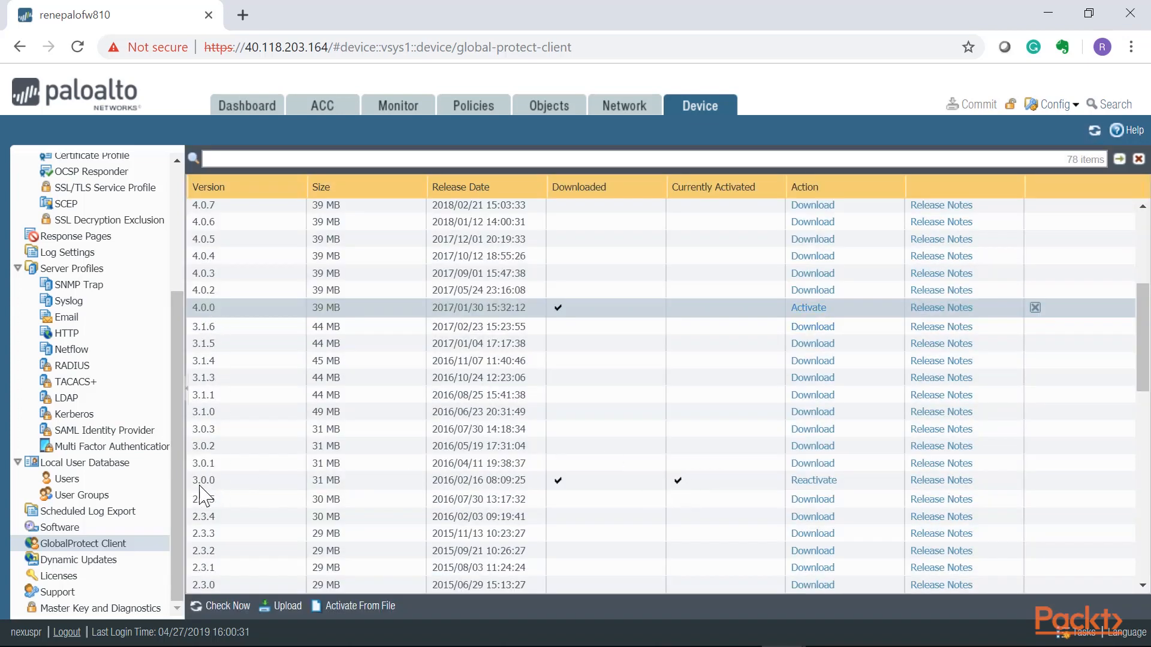
left_click(815, 308)
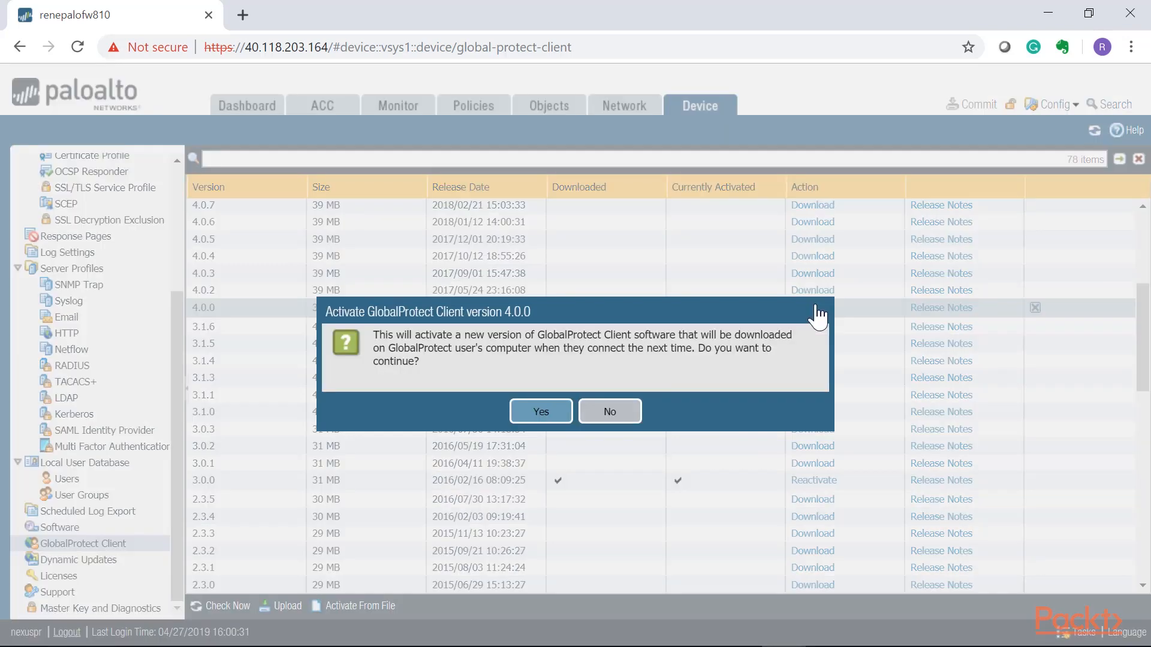
left_click(527, 411)
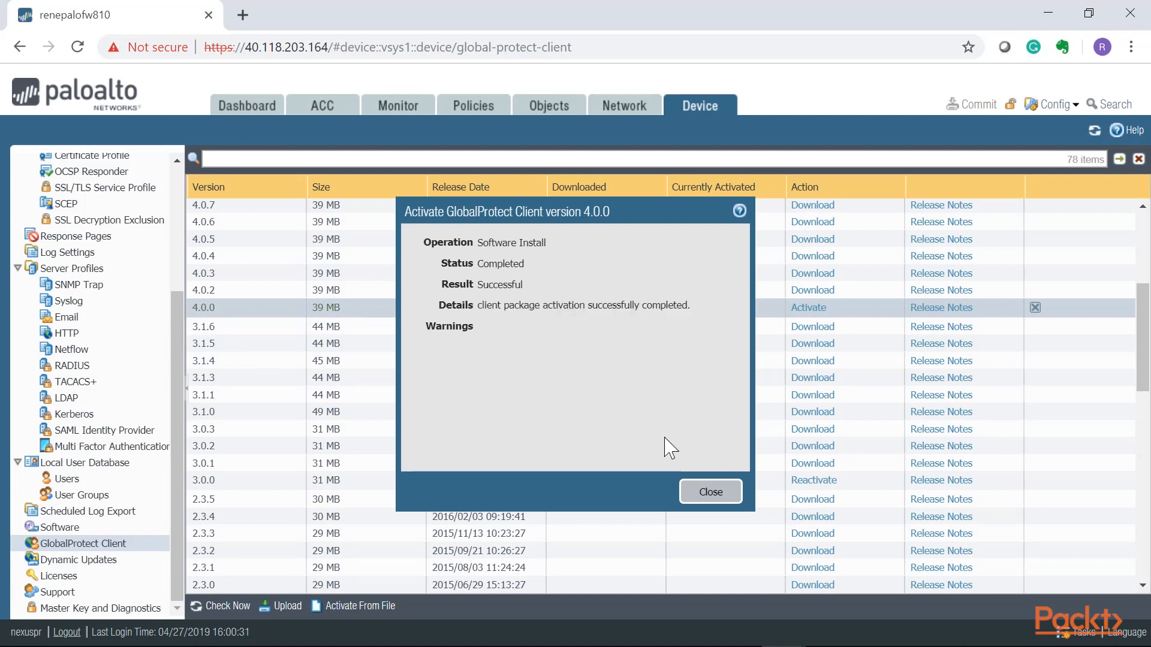
left_click(725, 496)
Download GlobalProtect client version 4.0.8 to the firewall and activate it for users' connections.
scroll(493, 427, "up", 3)
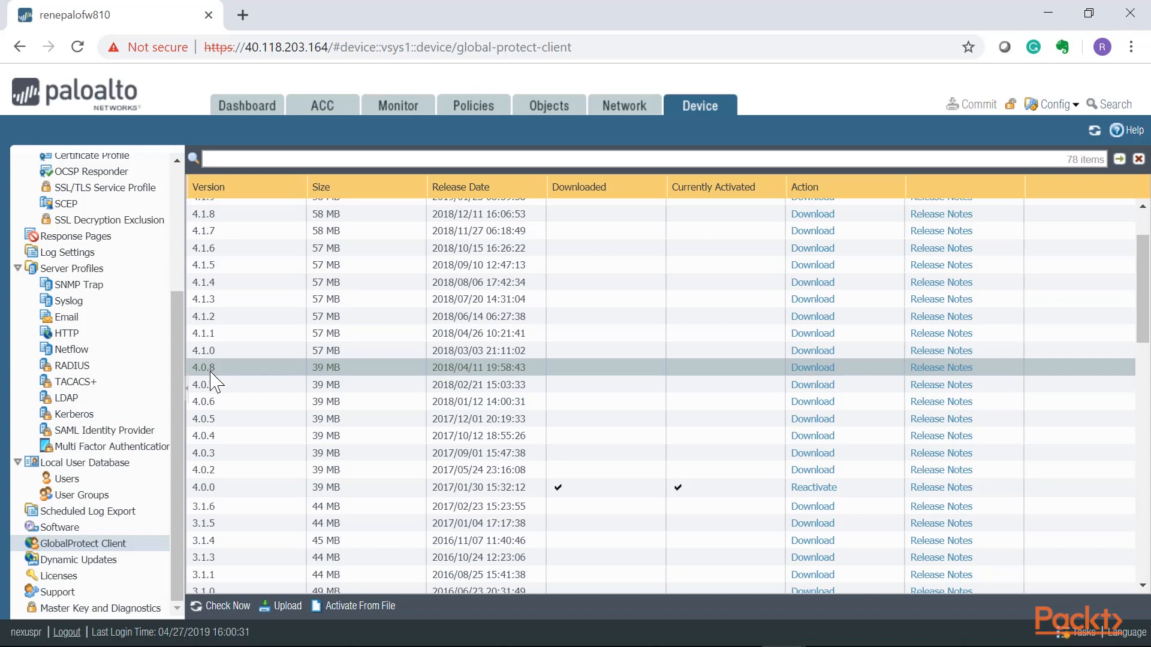
left_click(808, 368)
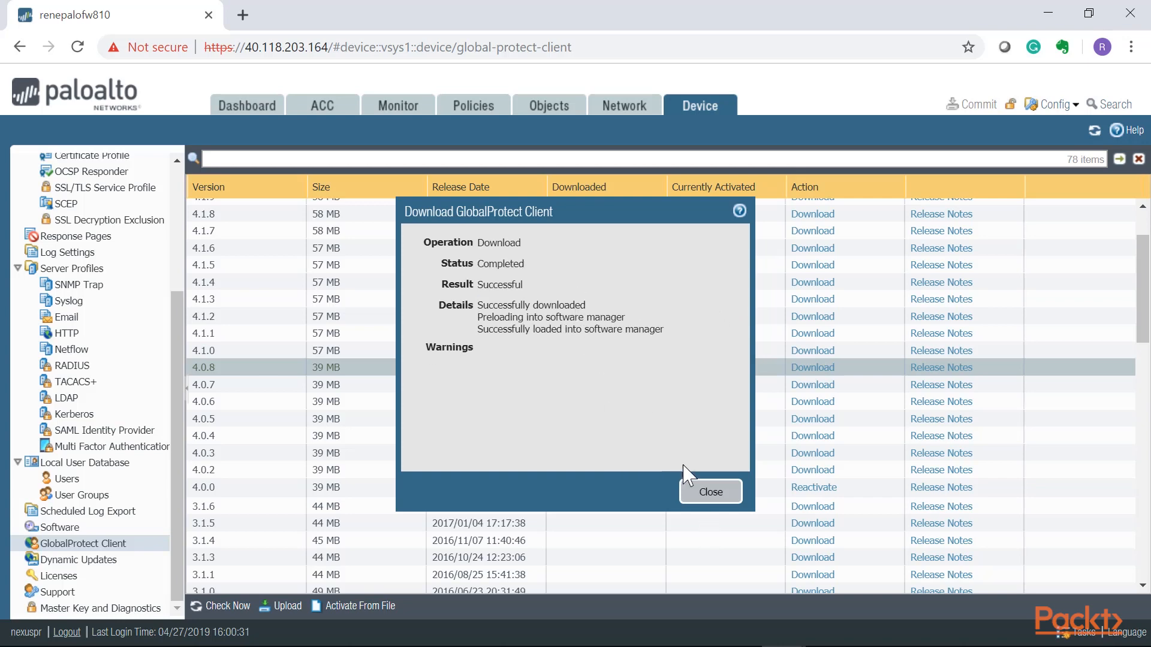
left_click(703, 495)
left_click(792, 378)
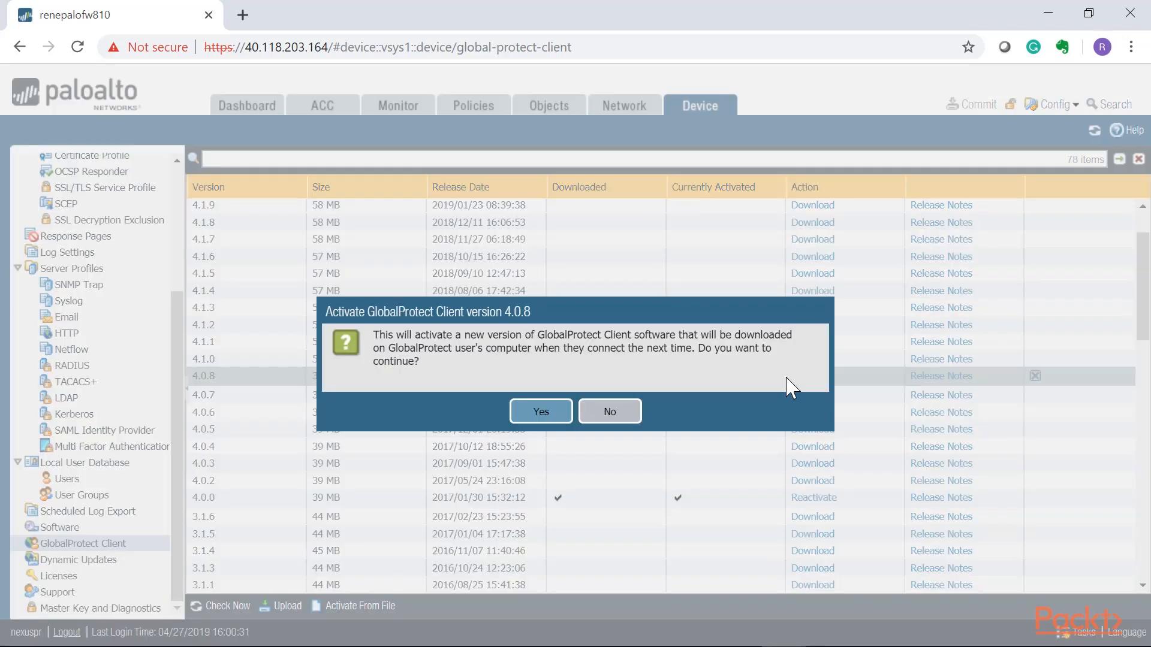
left_click(539, 411)
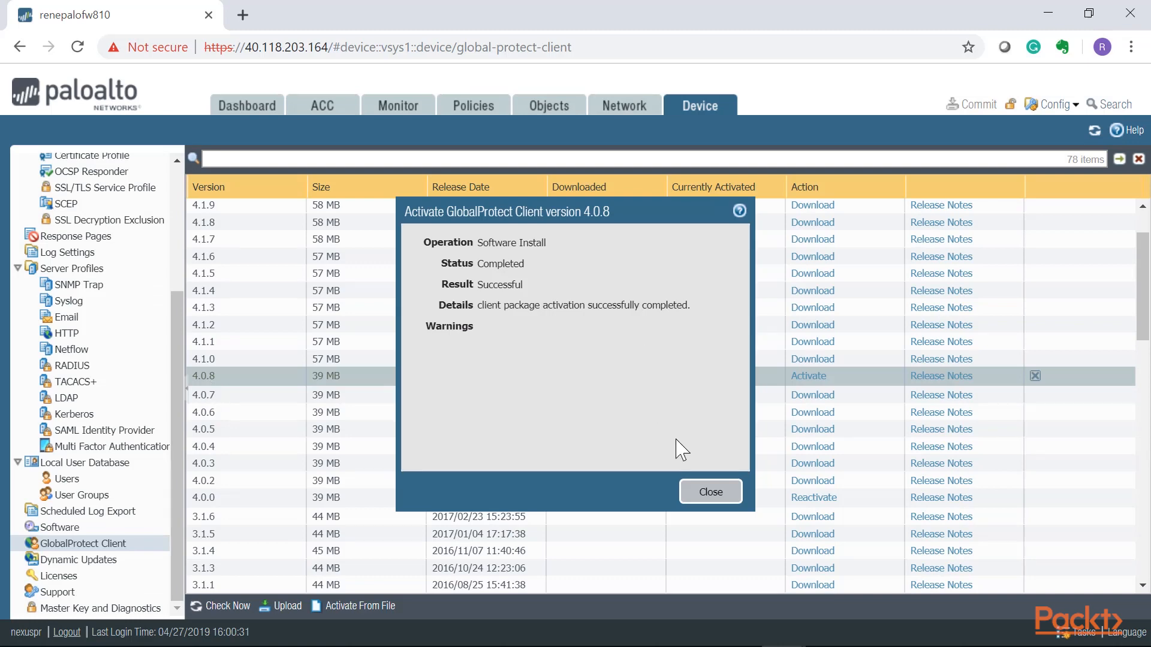
left_click(707, 492)
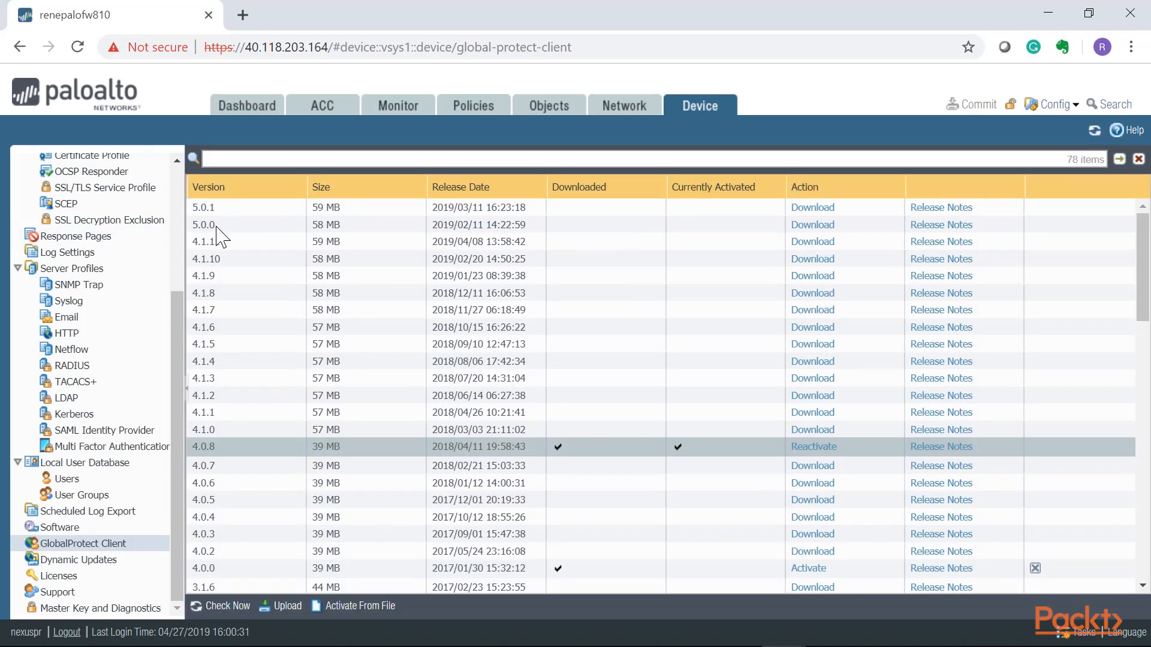